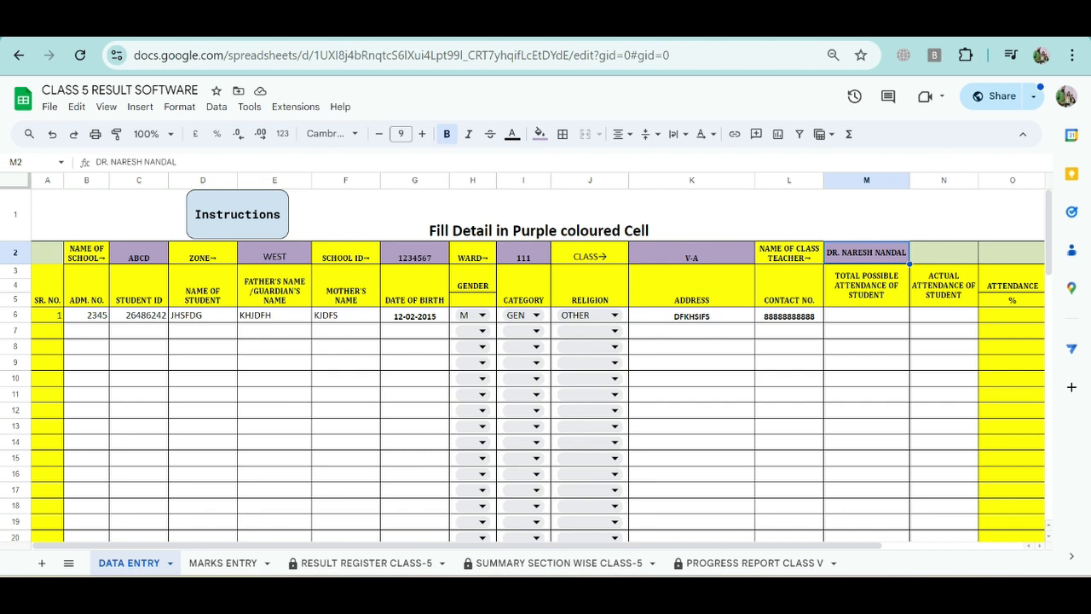
Step: View the RESULT REGISTER CLASS-5 sheet and return to the DATA ENTRY sheet
{"action": "left_click", "coordinate": [691, 331]}
{"action": "left_click", "coordinate": [691, 347]}
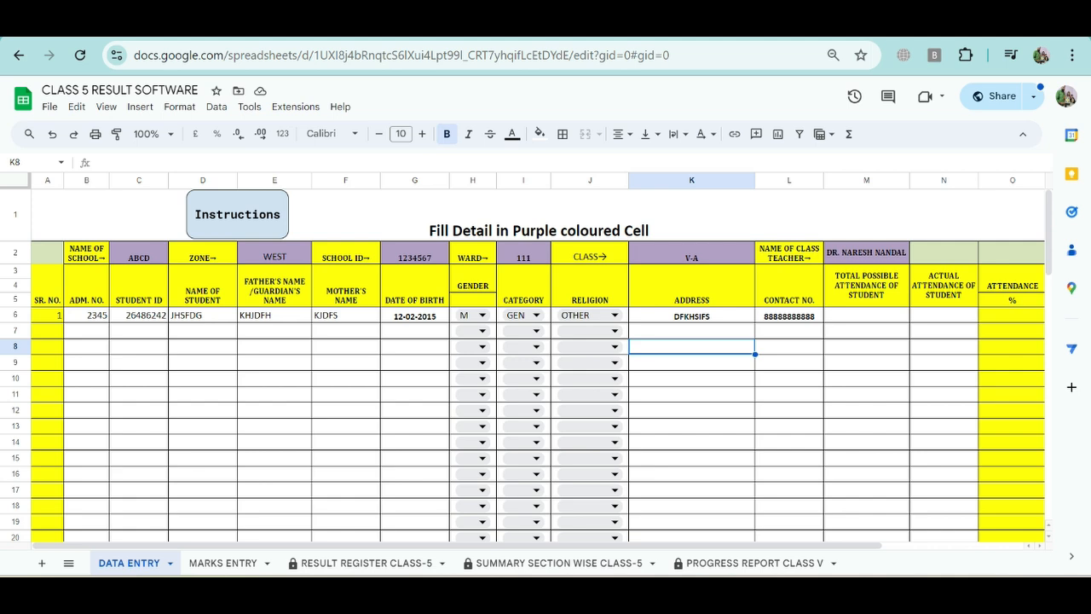
{"action": "left_click", "coordinate": [362, 563]}
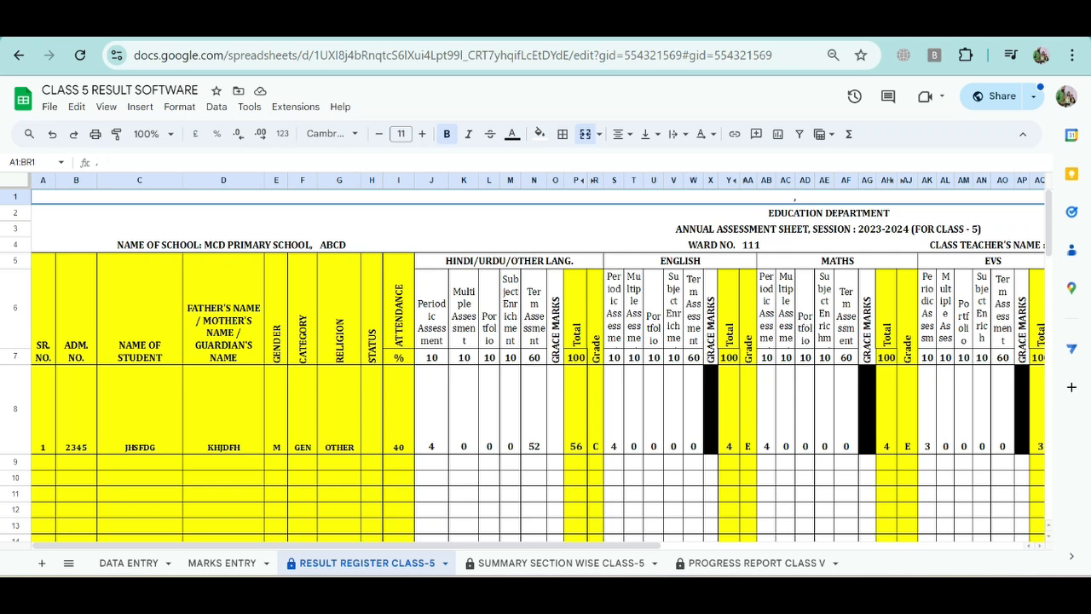
{"action": "left_click", "coordinate": [129, 563]}
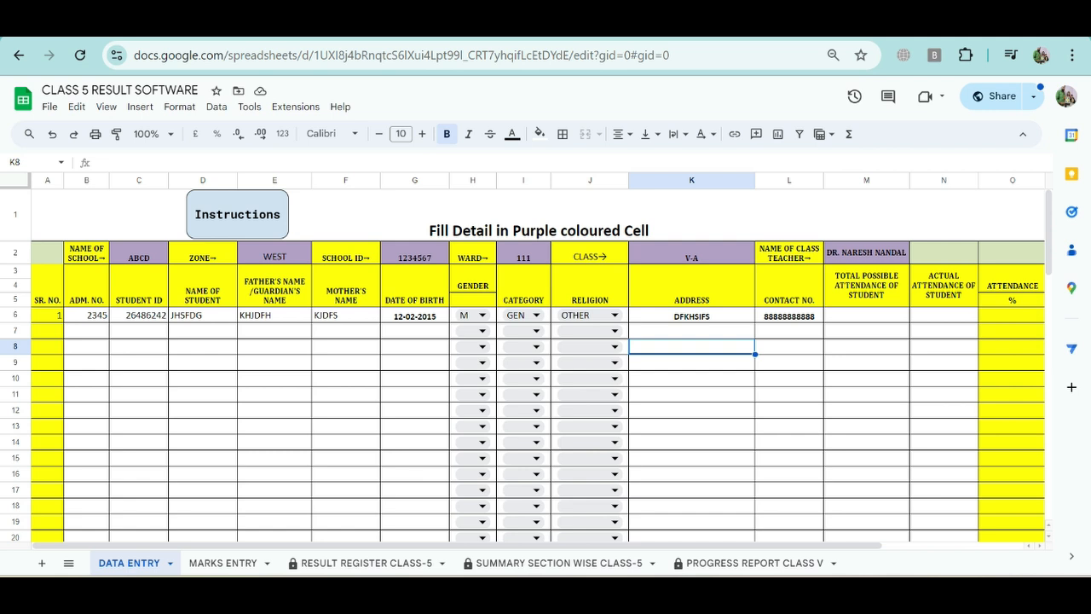
{"action": "left_click", "coordinate": [50, 107]}
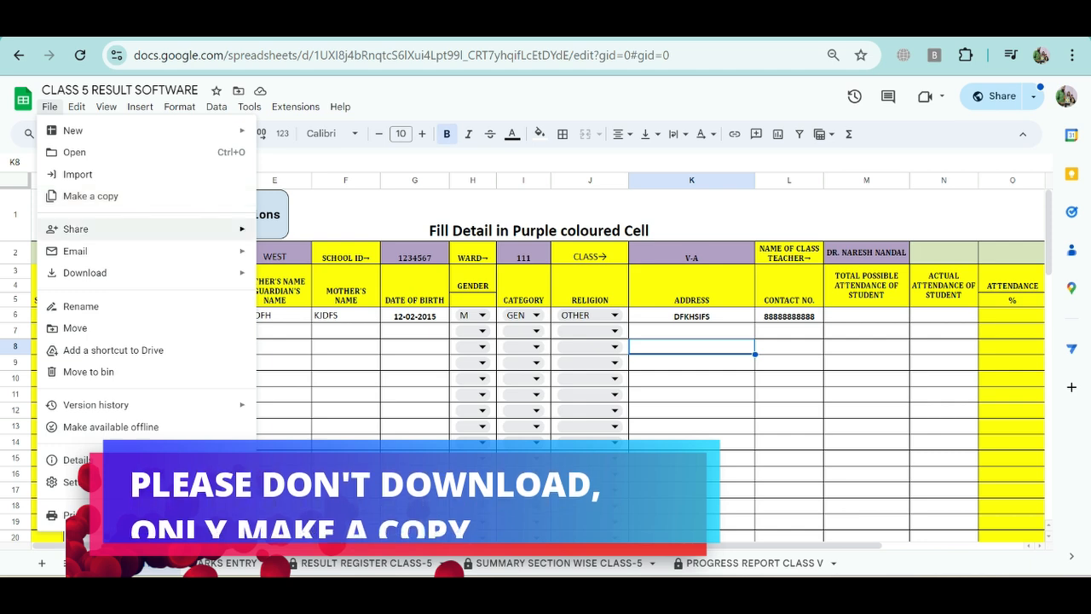
{"action": "mouse_move", "coordinate": [86, 272]}
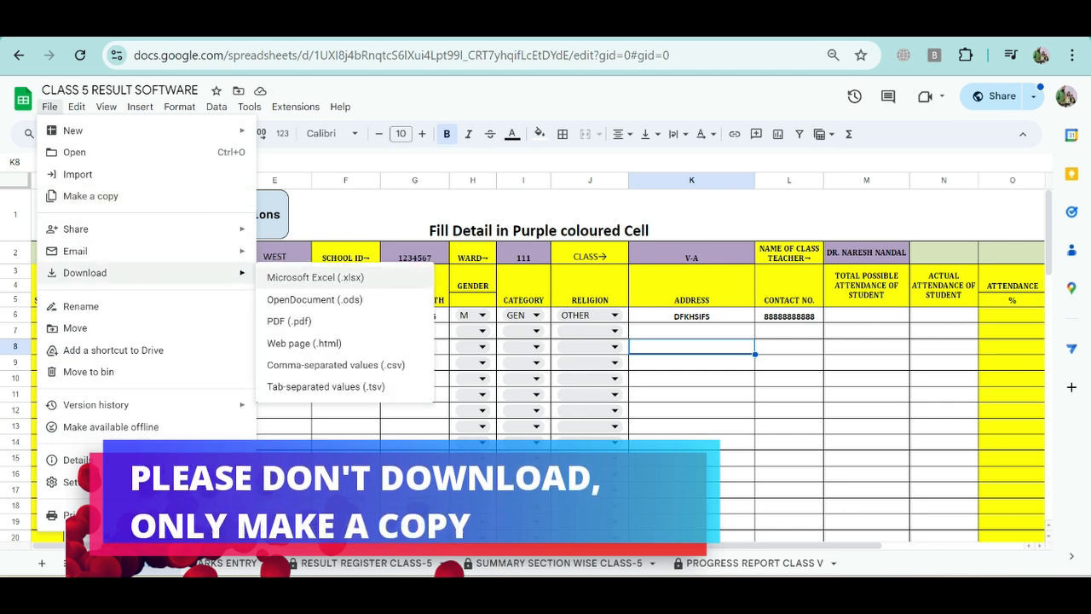
{"action": "left_click", "coordinate": [346, 426]}
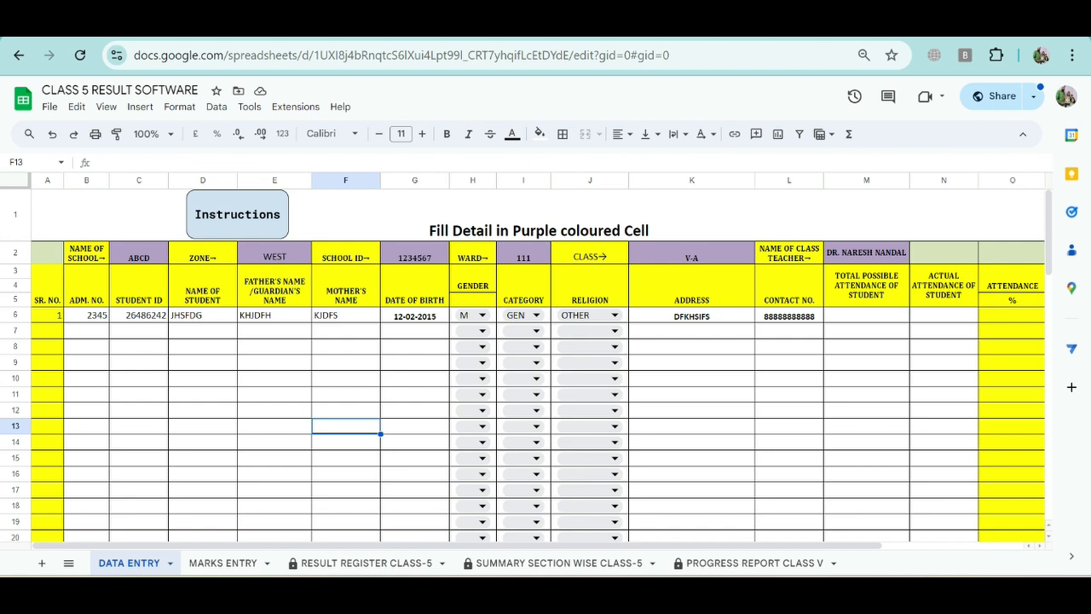
Step: Try to make a copy of the spreadsheet in My Drive under the name Copy of CLASS 5 RESULT SOFTWARE
{"action": "left_click", "coordinate": [49, 107]}
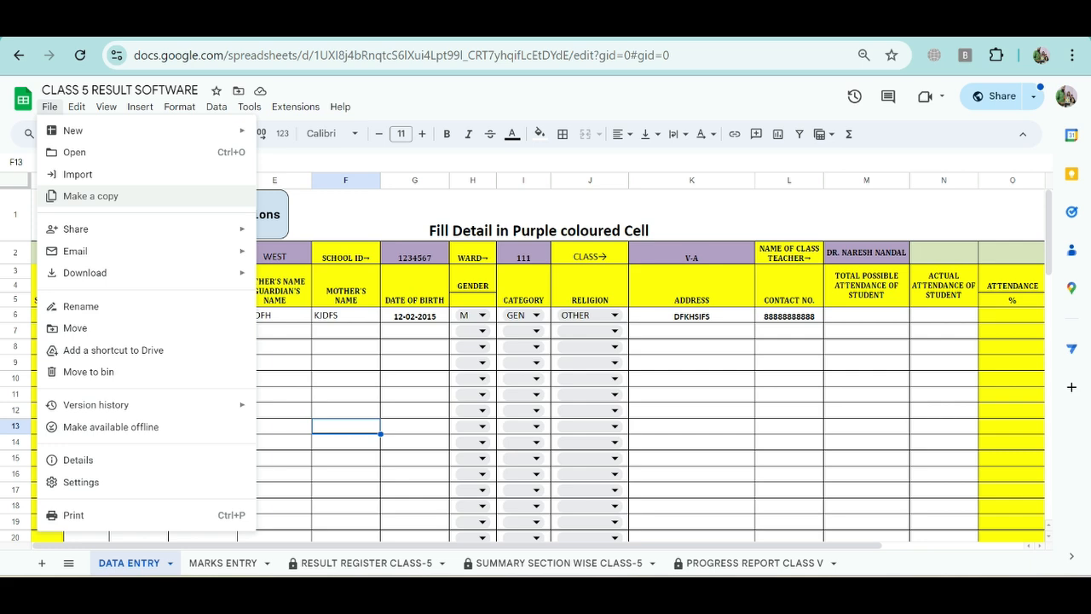
{"action": "left_click", "coordinate": [91, 196]}
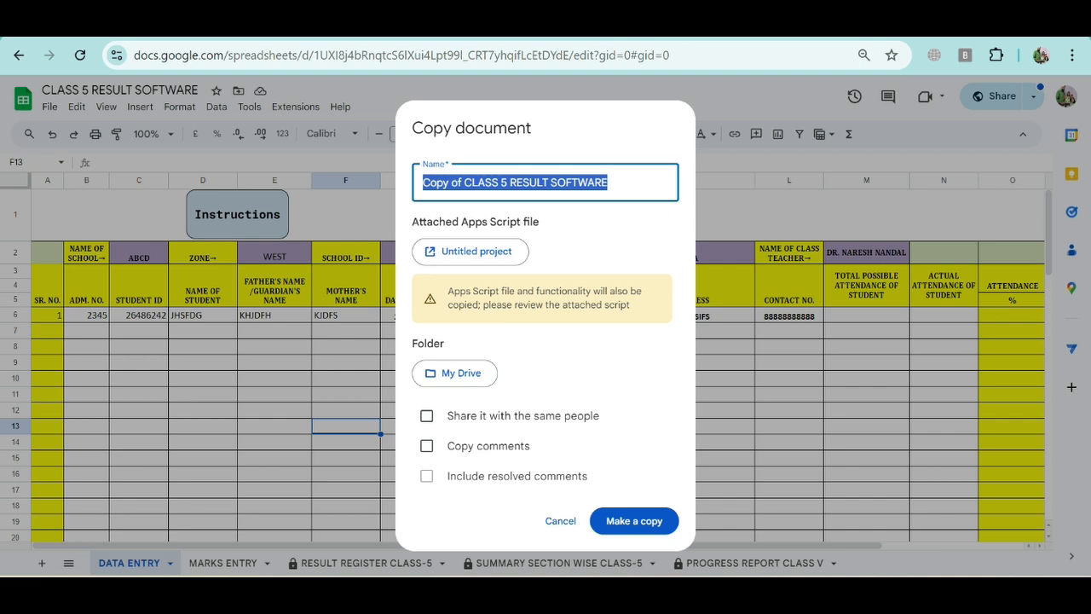
{"action": "left_click", "coordinate": [634, 521]}
{"action": "left_click", "coordinate": [560, 521]}
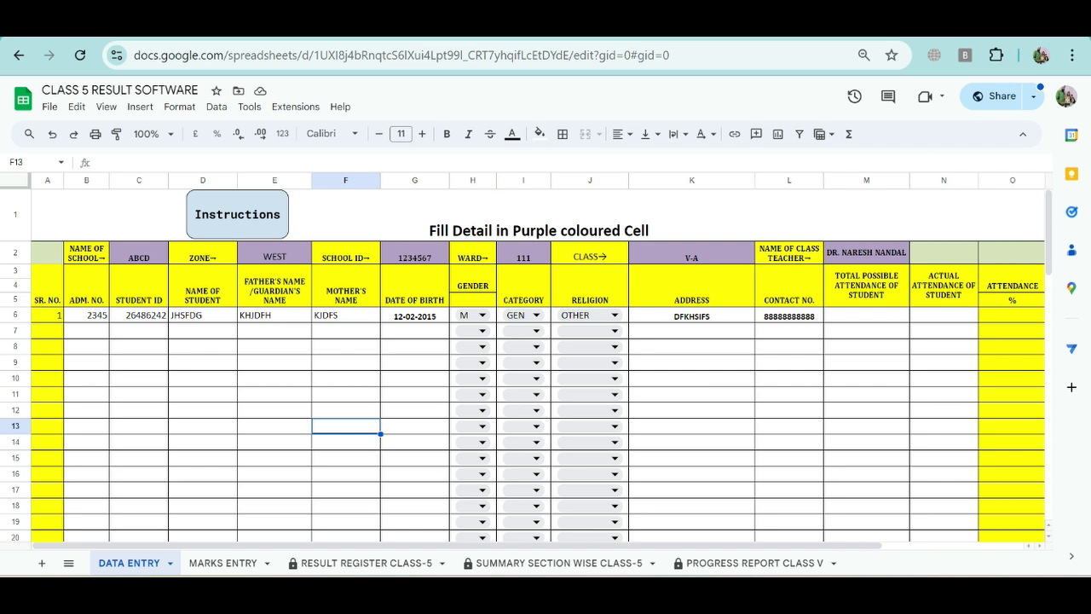
{"action": "left_click", "coordinate": [346, 315]}
{"action": "left_click", "coordinate": [346, 331]}
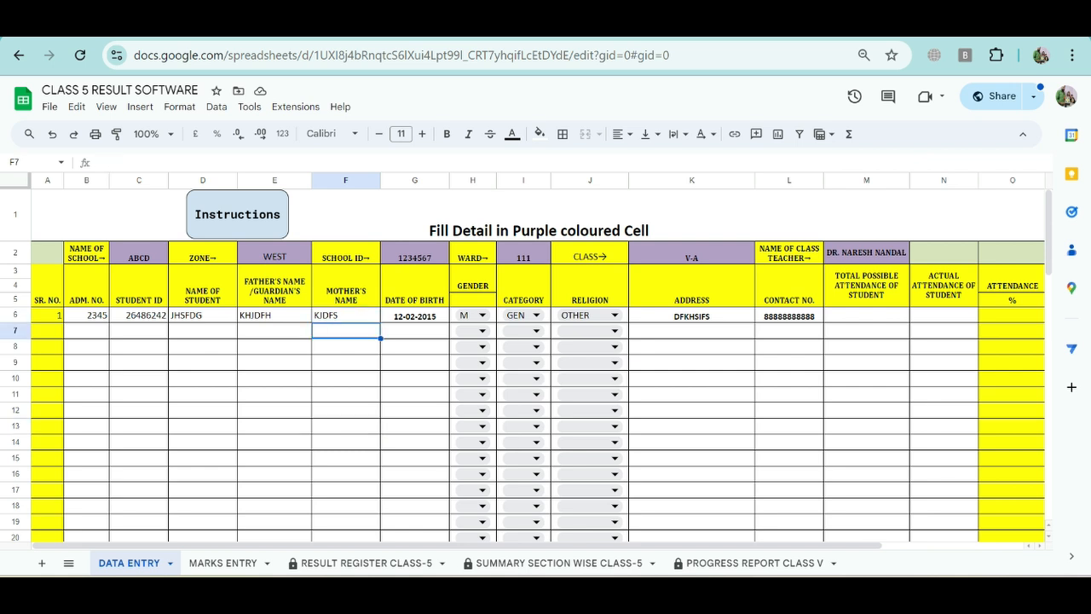
{"action": "left_click", "coordinate": [346, 347]}
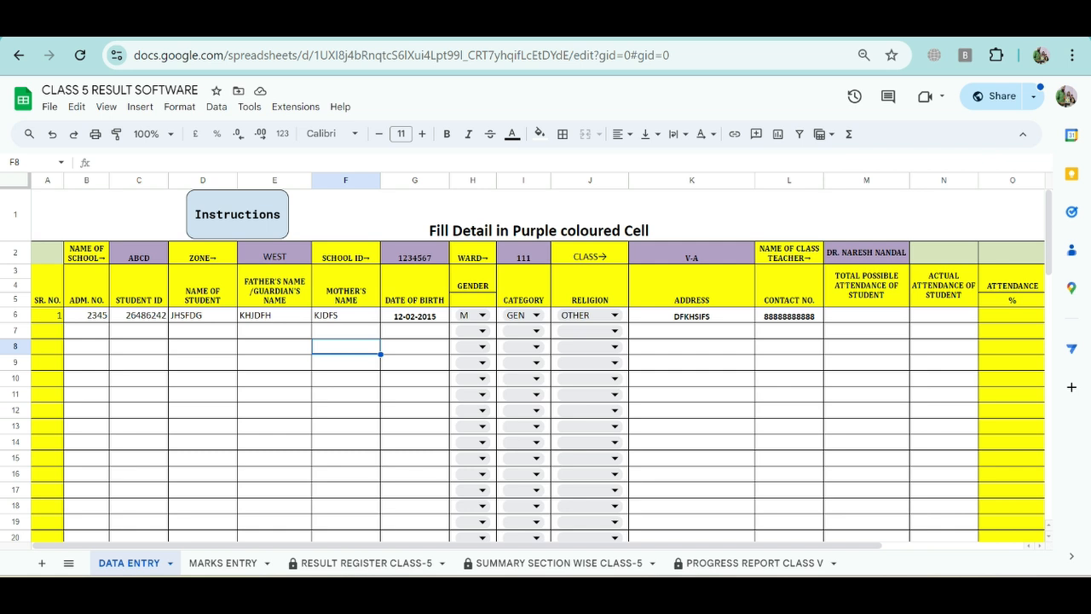
{"action": "left_click", "coordinate": [346, 363]}
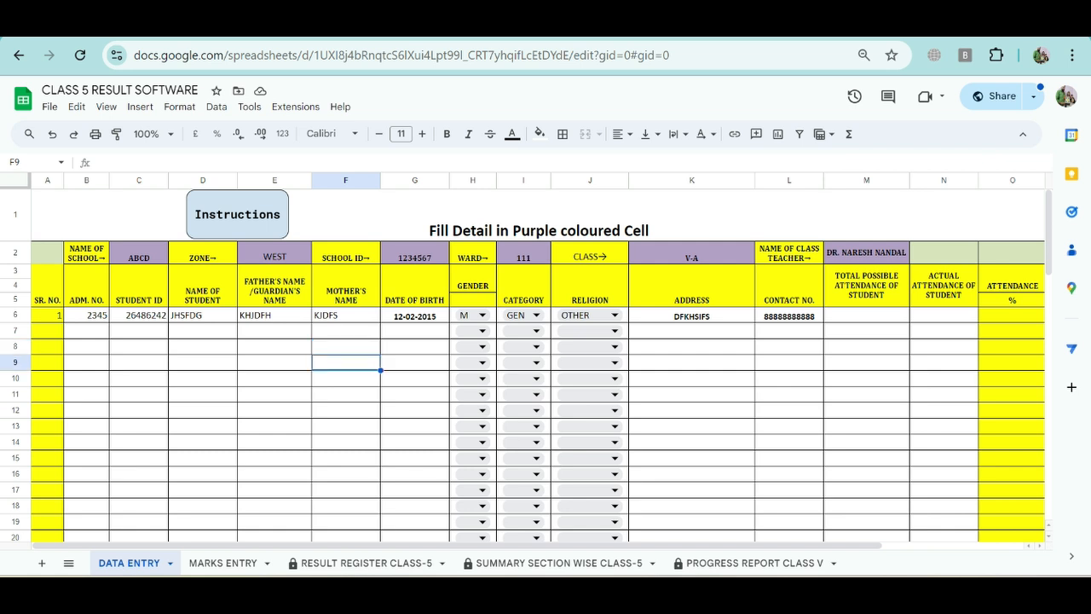
{"action": "left_click", "coordinate": [346, 378]}
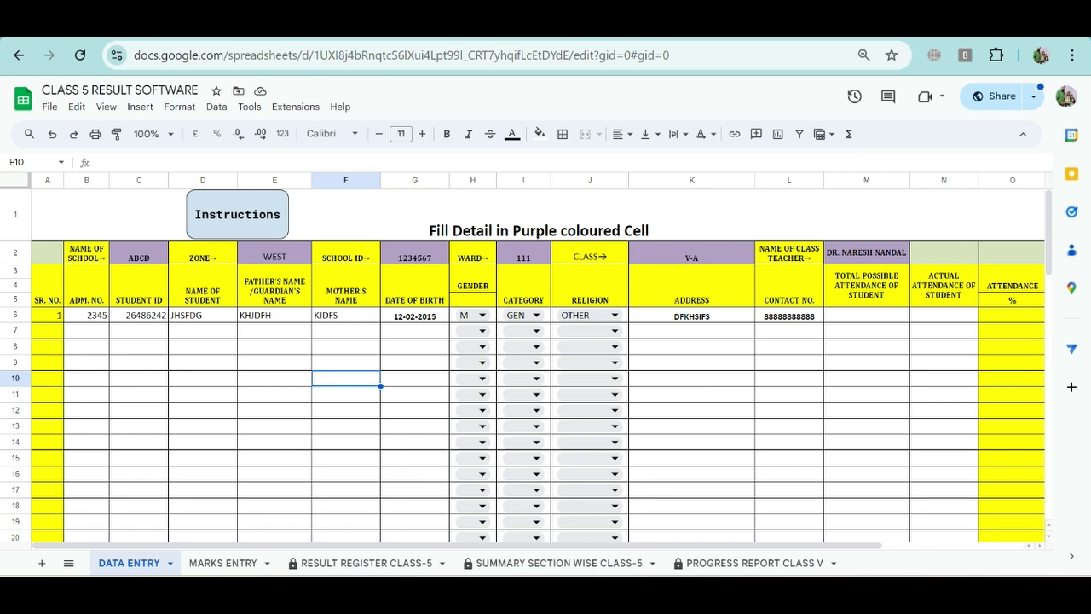
{"action": "left_click", "coordinate": [346, 395]}
{"action": "left_click", "coordinate": [347, 410]}
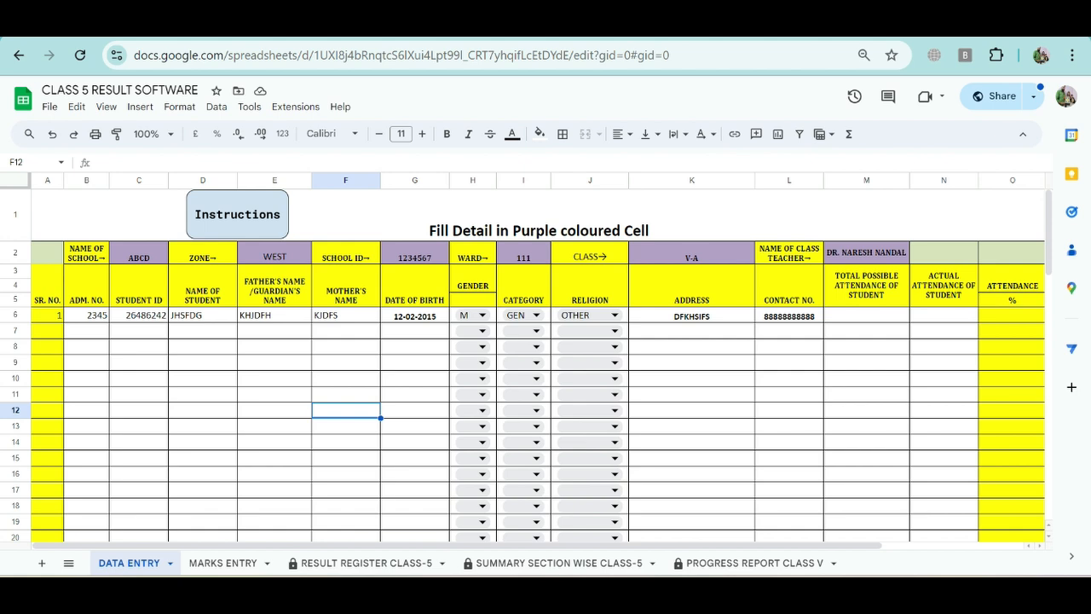
{"action": "left_click", "coordinate": [346, 362]}
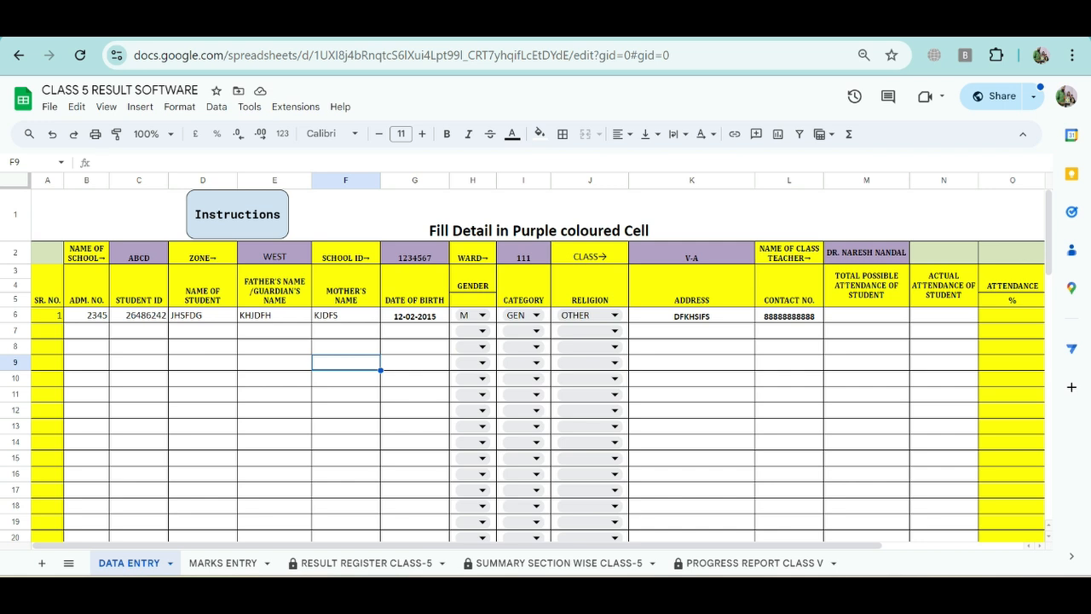
{"action": "left_click", "coordinate": [346, 378]}
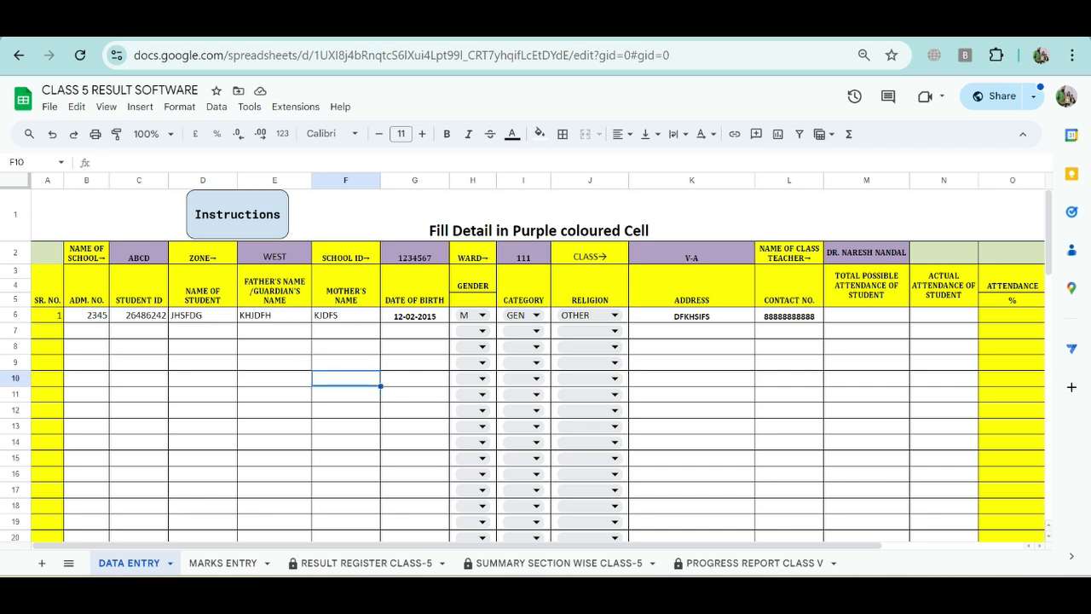
{"action": "left_click", "coordinate": [346, 394]}
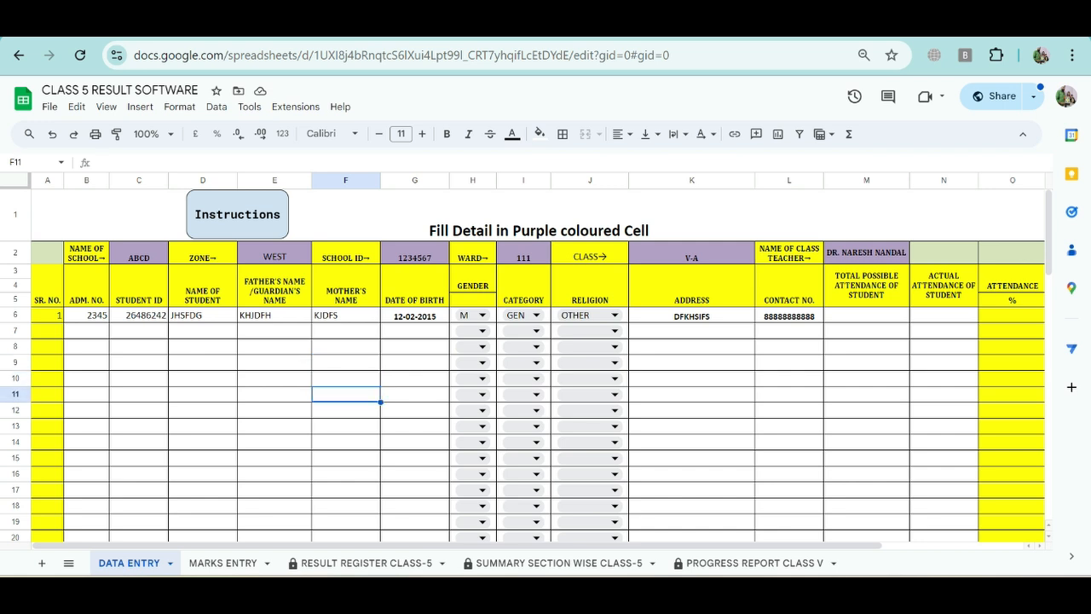
{"action": "left_click", "coordinate": [346, 331]}
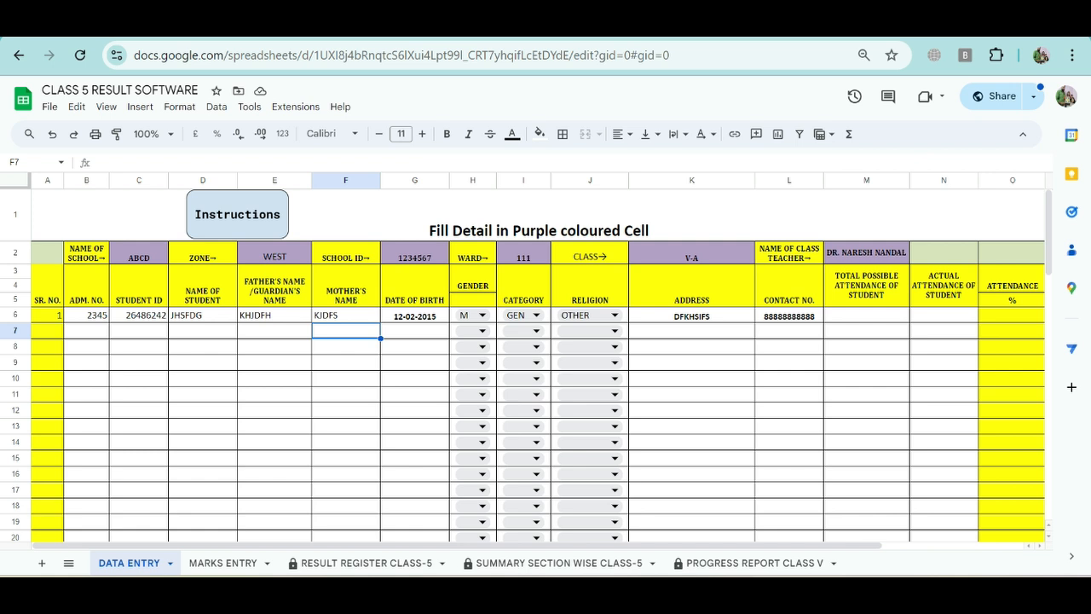
{"action": "left_click", "coordinate": [346, 347]}
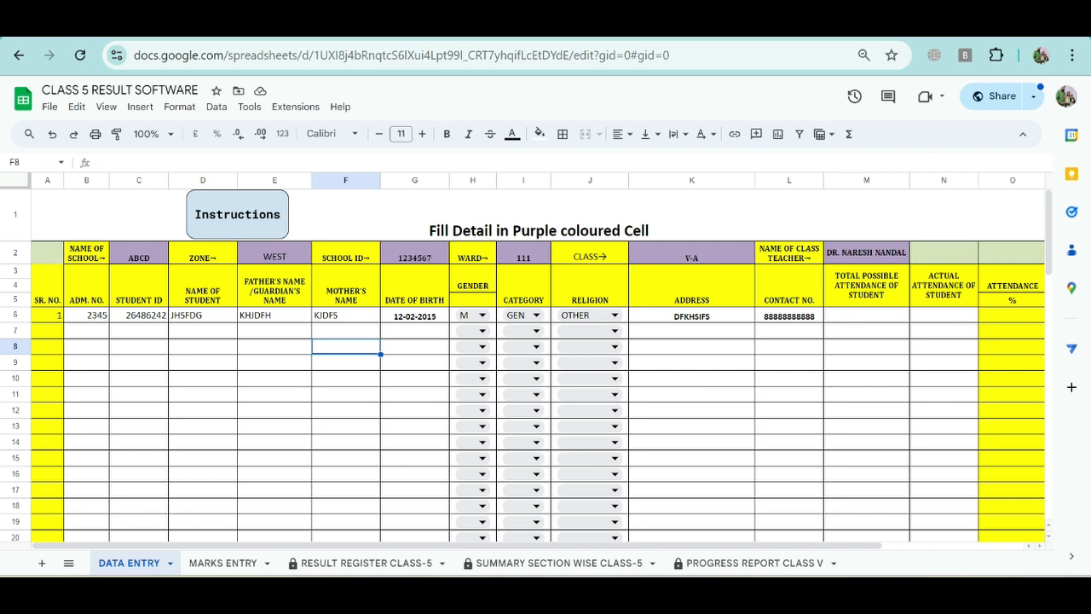
{"action": "left_click", "coordinate": [346, 331]}
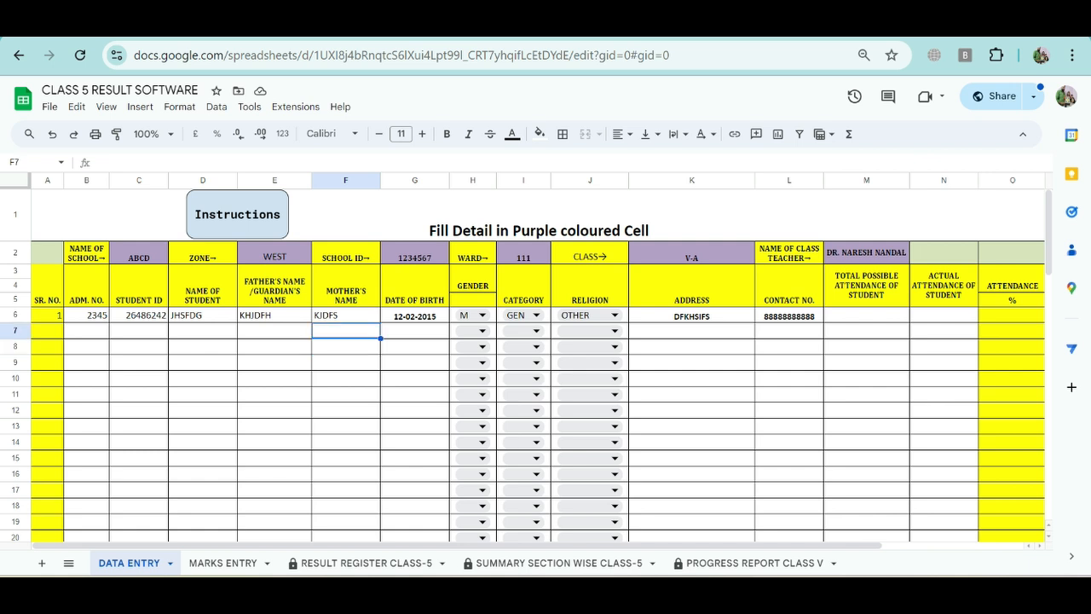
{"action": "left_click", "coordinate": [346, 347]}
{"action": "left_click", "coordinate": [346, 362]}
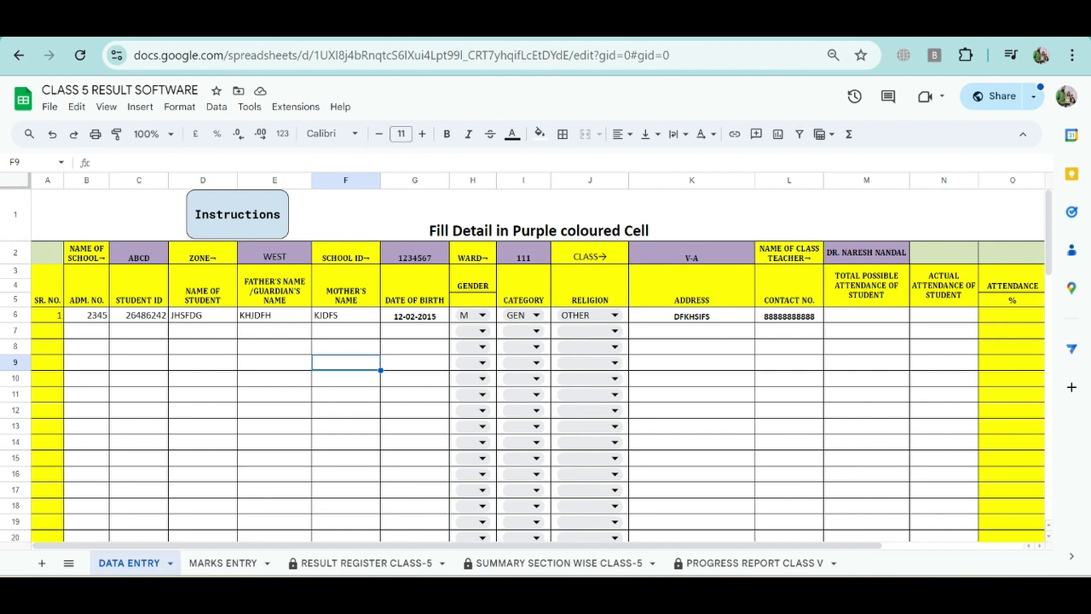
{"action": "left_click_drag", "start_coordinate": [86, 331], "coordinate": [415, 331]}
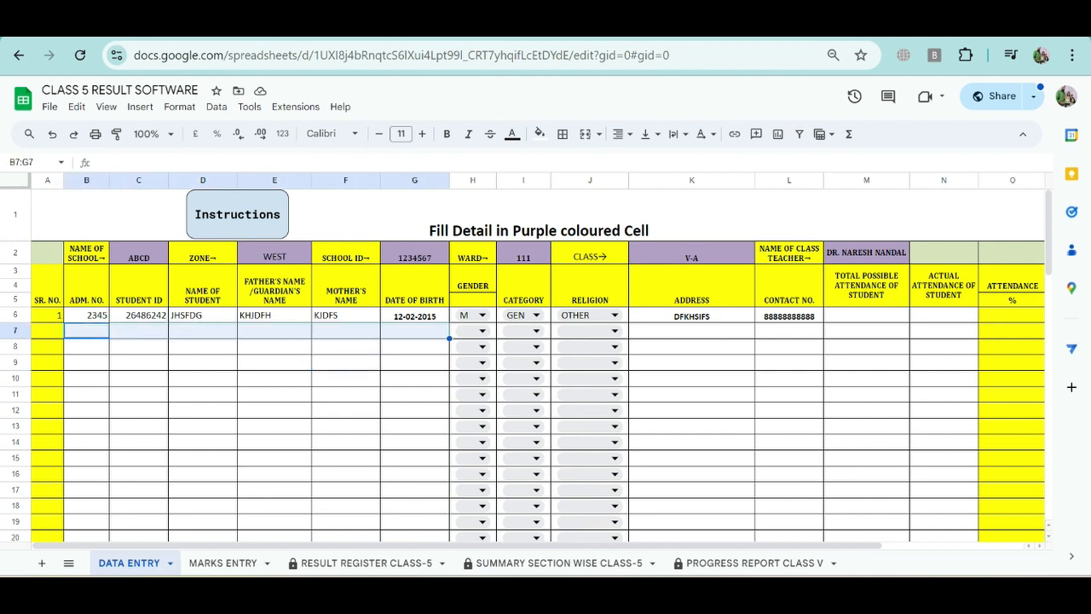
{"action": "left_click", "coordinate": [415, 330]}
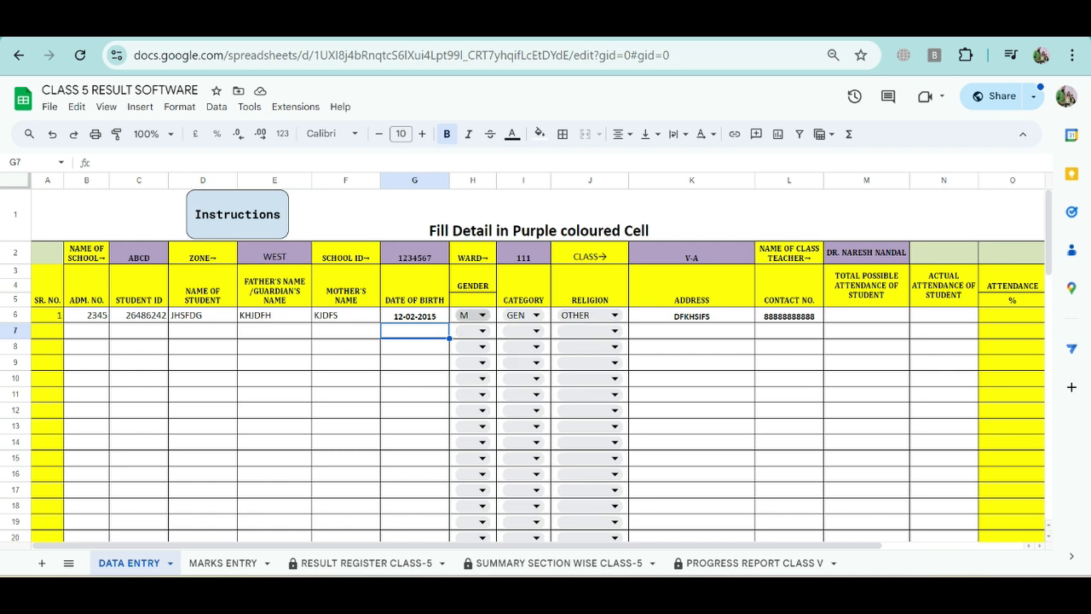
{"action": "left_click", "coordinate": [481, 315]}
{"action": "left_click", "coordinate": [415, 316]}
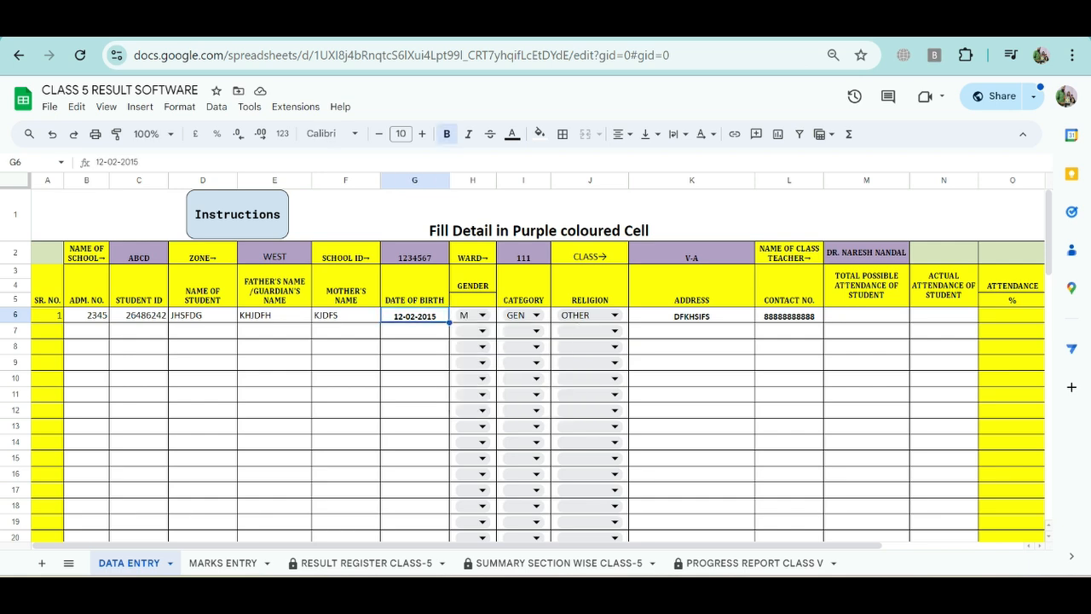
{"action": "left_click", "coordinate": [415, 331]}
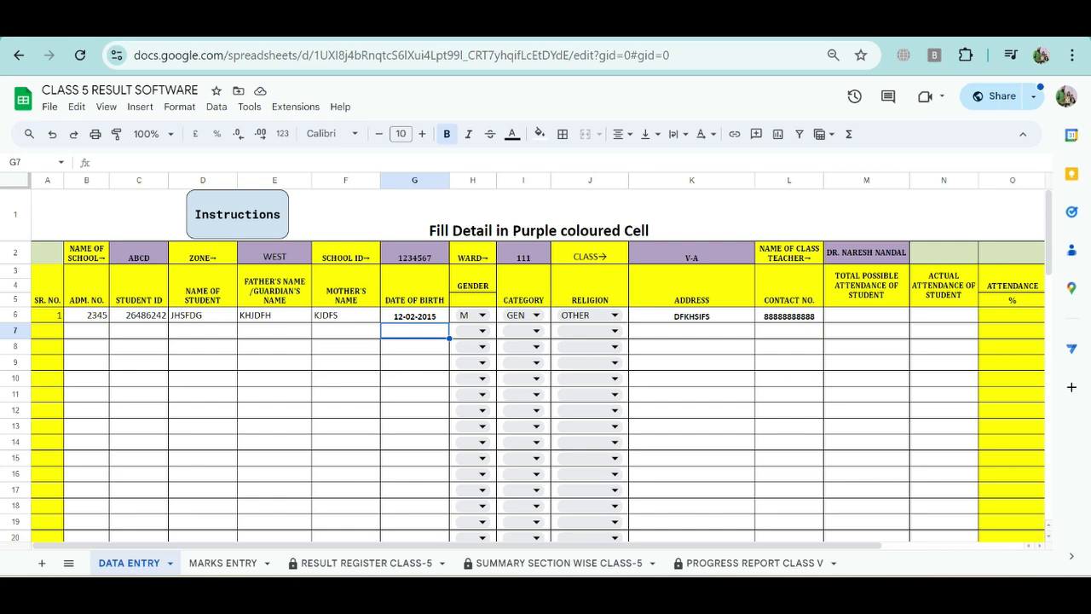
{"action": "left_click", "coordinate": [415, 362]}
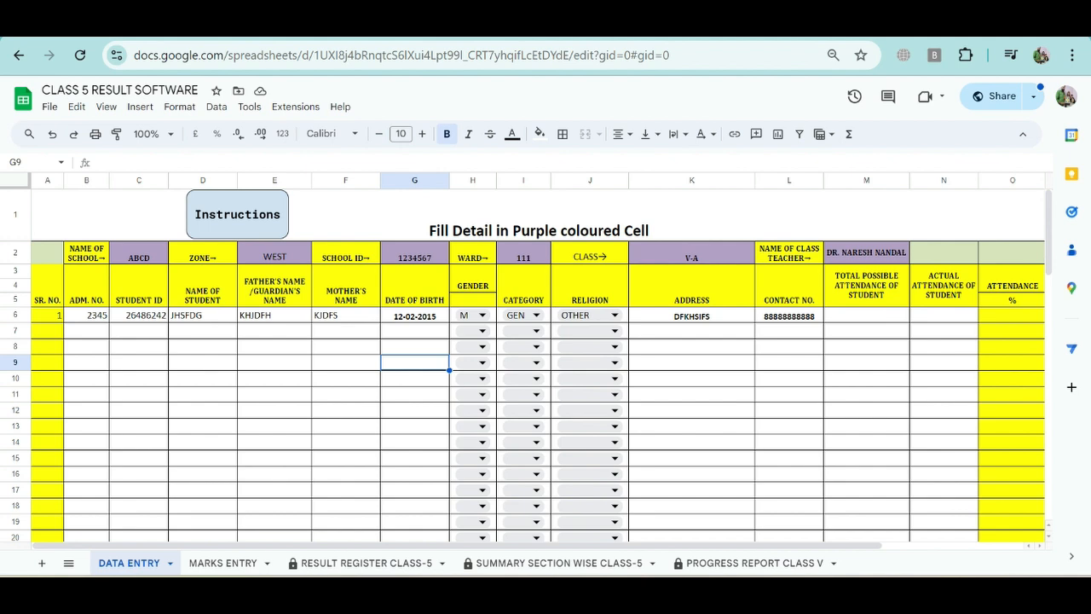
Step: Fill columns M and N, the total possible and actual attendance columns, with yellow
{"action": "left_click", "coordinate": [692, 347]}
{"action": "scroll", "coordinate": [693, 347], "scroll_direction": "right", "scroll_amount": 2}
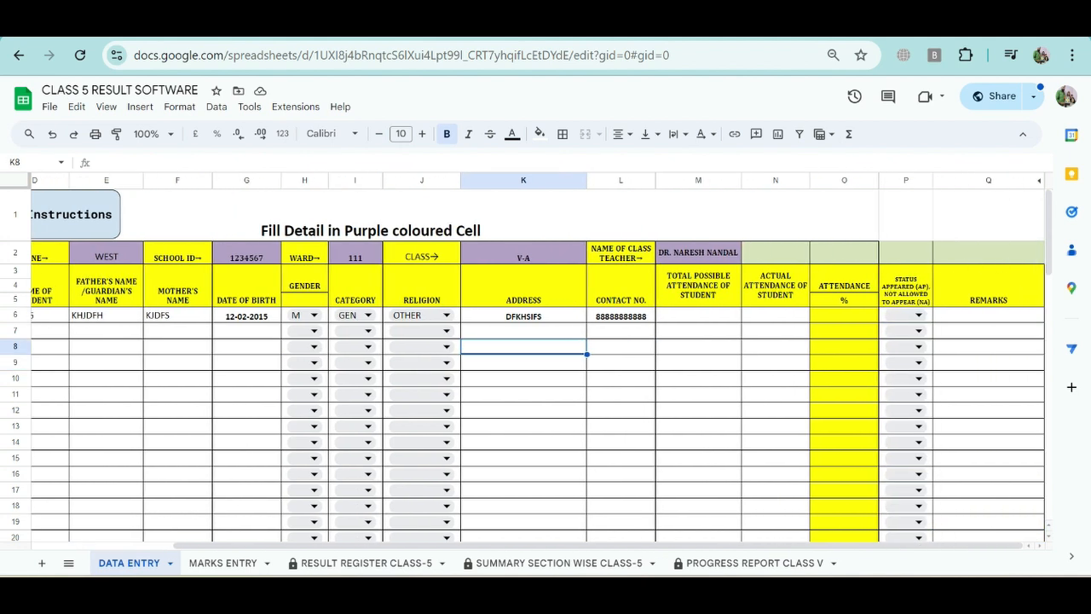
{"action": "left_click", "coordinate": [844, 315]}
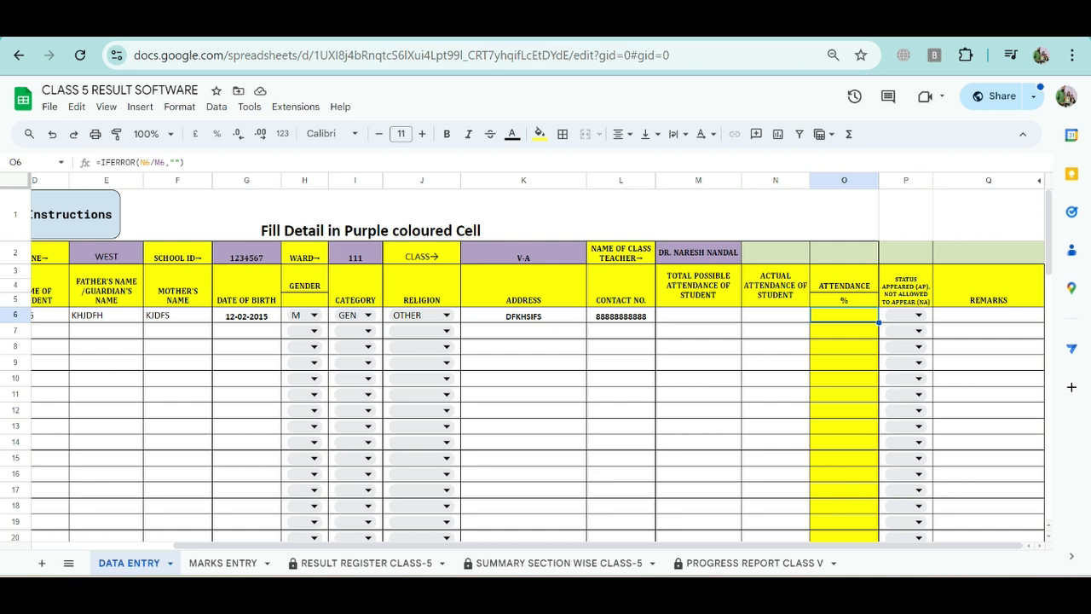
{"action": "left_click", "coordinate": [698, 315]}
{"action": "left_click_drag", "start_coordinate": [699, 181], "coordinate": [776, 181]}
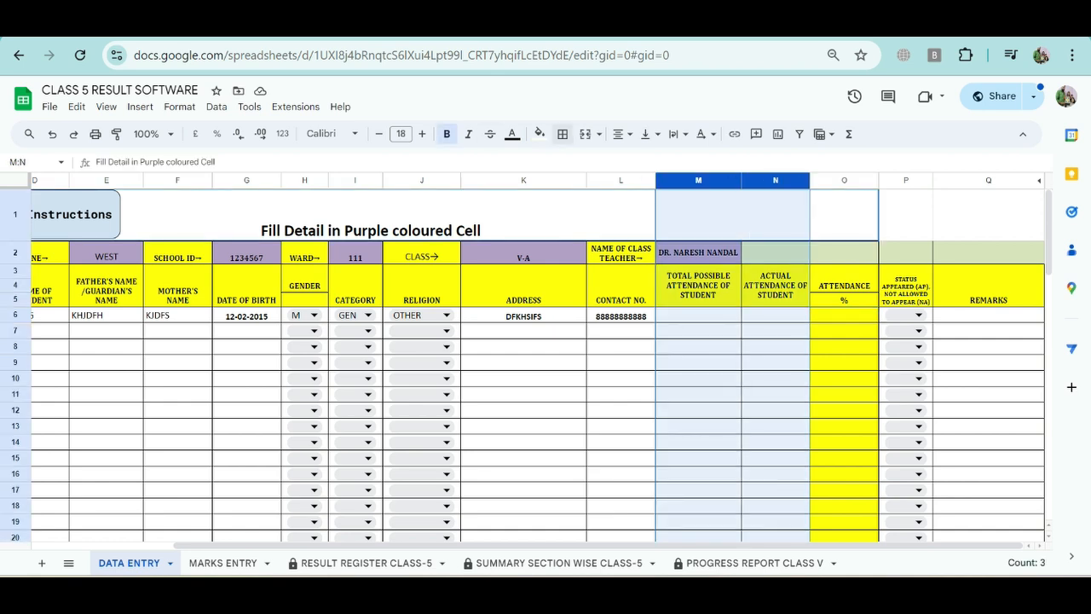
{"action": "left_click", "coordinate": [540, 134]}
{"action": "left_click", "coordinate": [589, 197]}
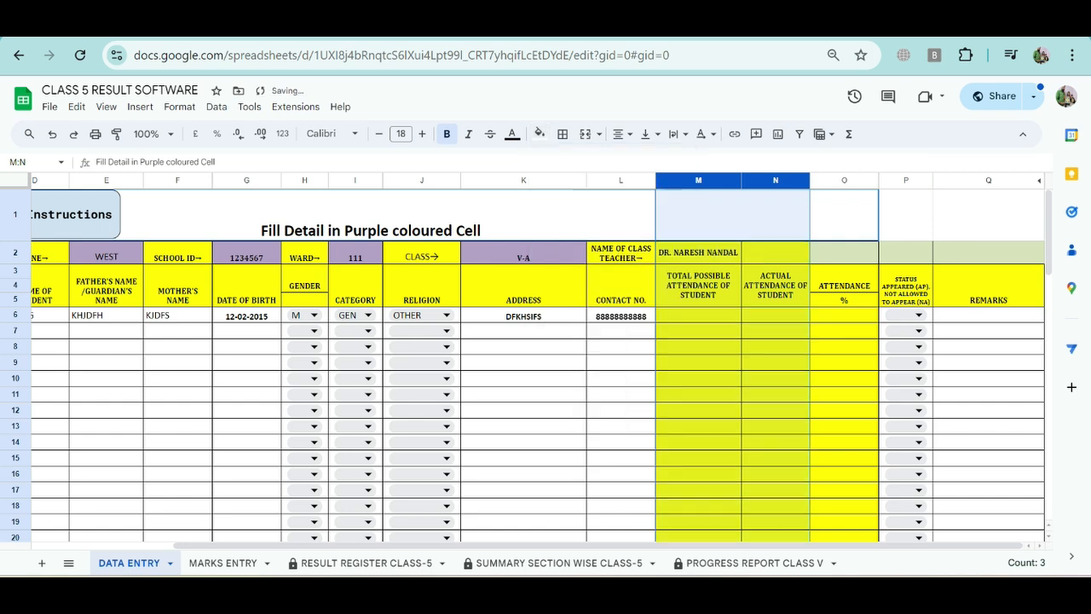
Step: Check the attendance cells in the first student's row and switch to the MARKS ENTRY sheet
{"action": "left_click", "coordinate": [698, 316]}
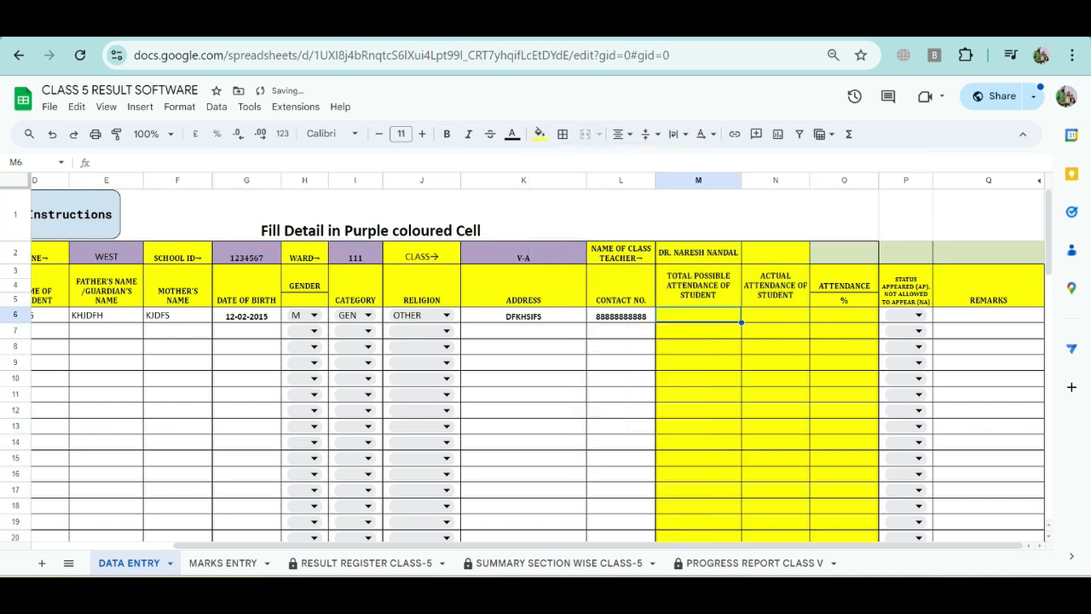
{"action": "left_click", "coordinate": [775, 315]}
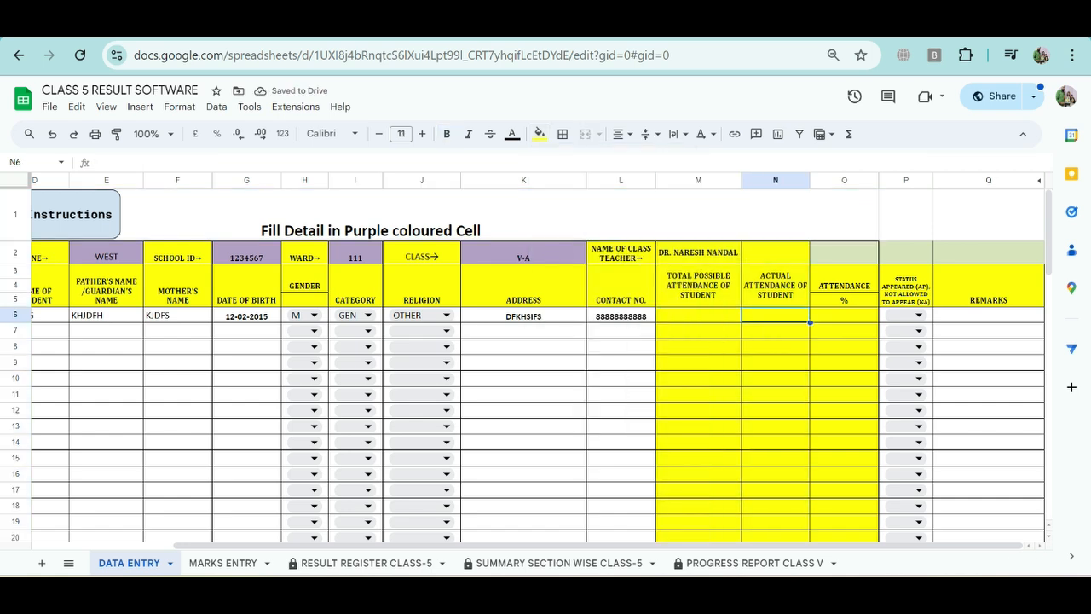
{"action": "left_click", "coordinate": [843, 315]}
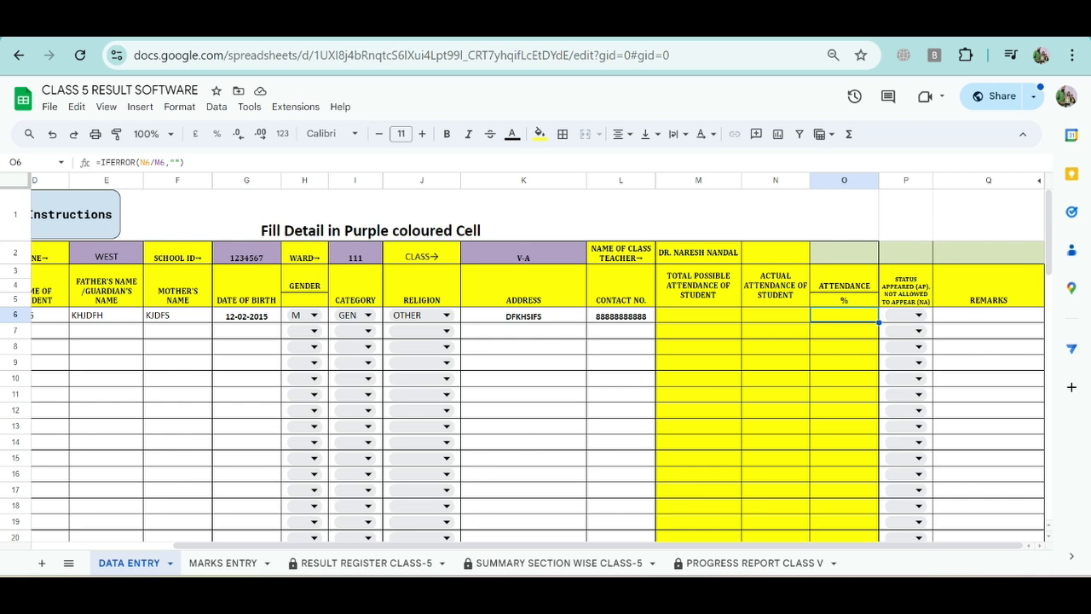
{"action": "left_click", "coordinate": [699, 316]}
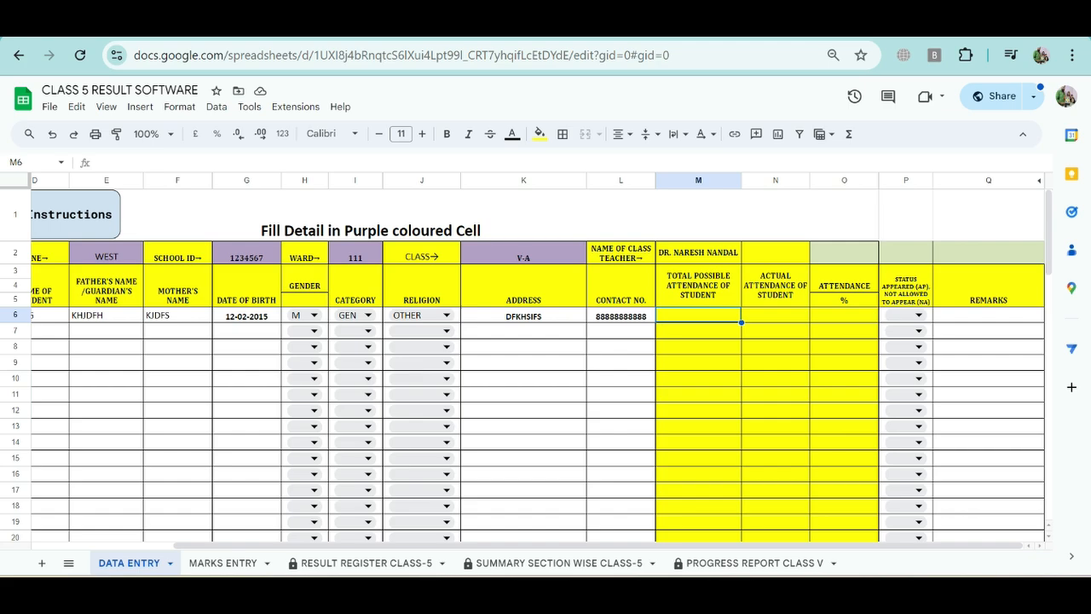
{"action": "left_click", "coordinate": [222, 563]}
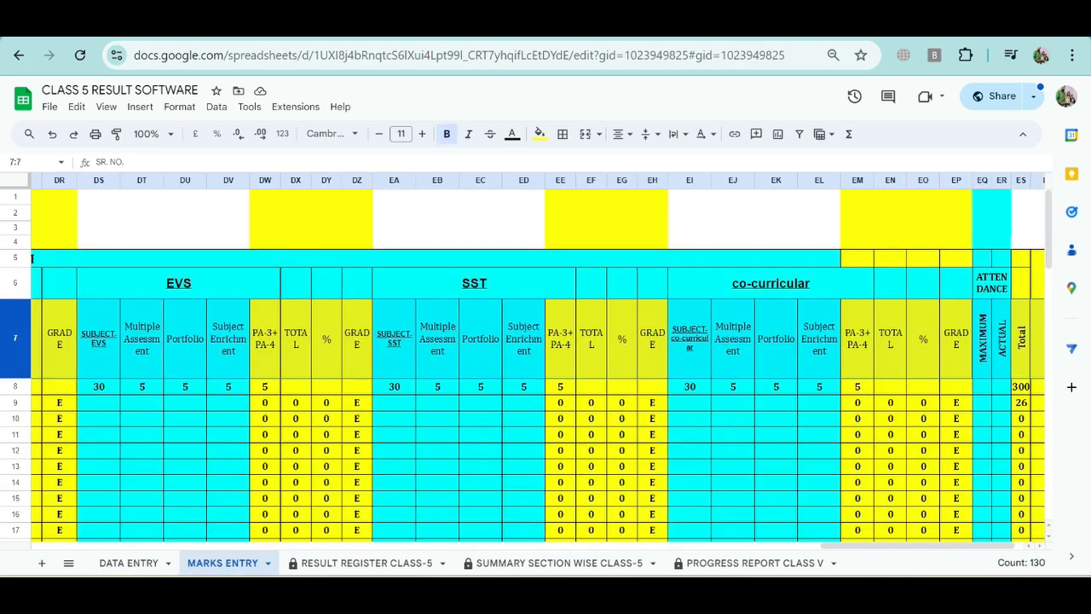
Step: Look through the MARKS ENTRY sheet's PA, mid-term and final-term sections, and return to the student detail columns
{"action": "left_click", "coordinate": [437, 402]}
{"action": "scroll", "coordinate": [437, 402], "scroll_direction": "left", "scroll_amount": 20}
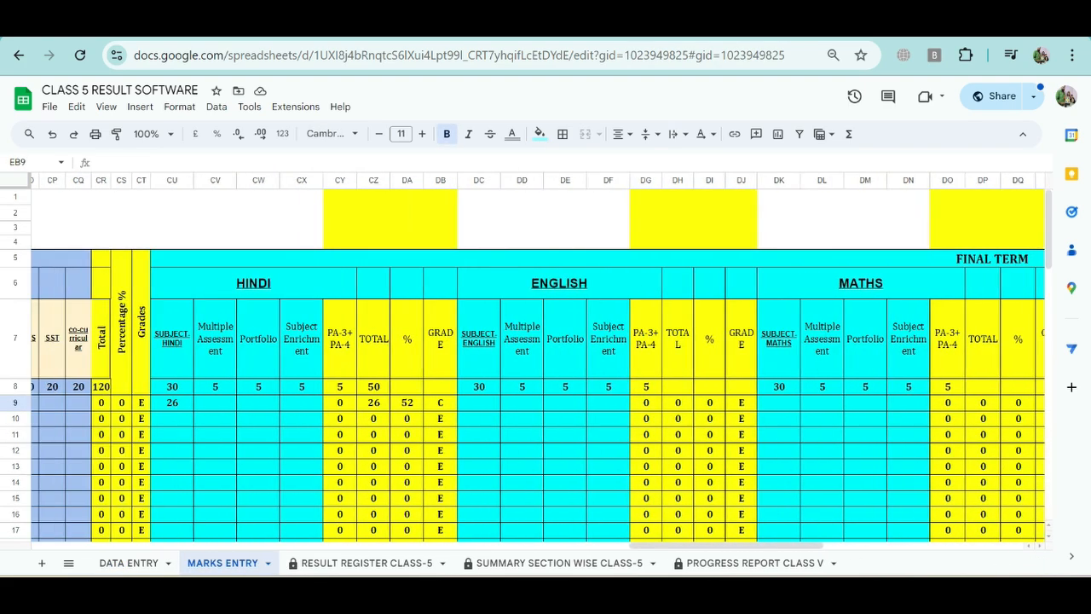
{"action": "scroll", "coordinate": [437, 402], "scroll_direction": "left", "scroll_amount": 20}
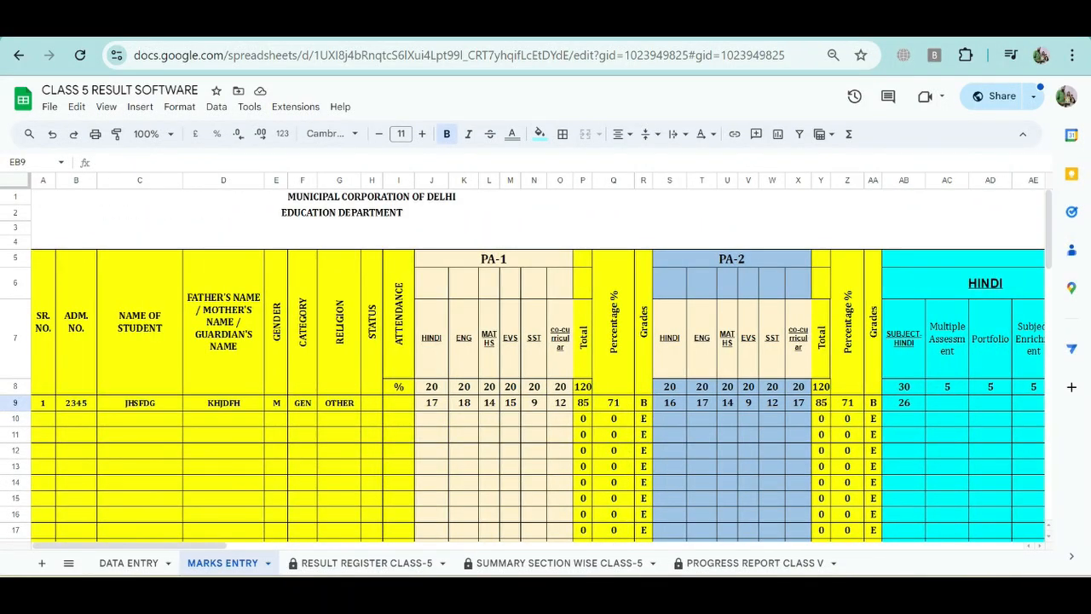
{"action": "scroll", "coordinate": [538, 361], "scroll_direction": "right", "scroll_amount": 5}
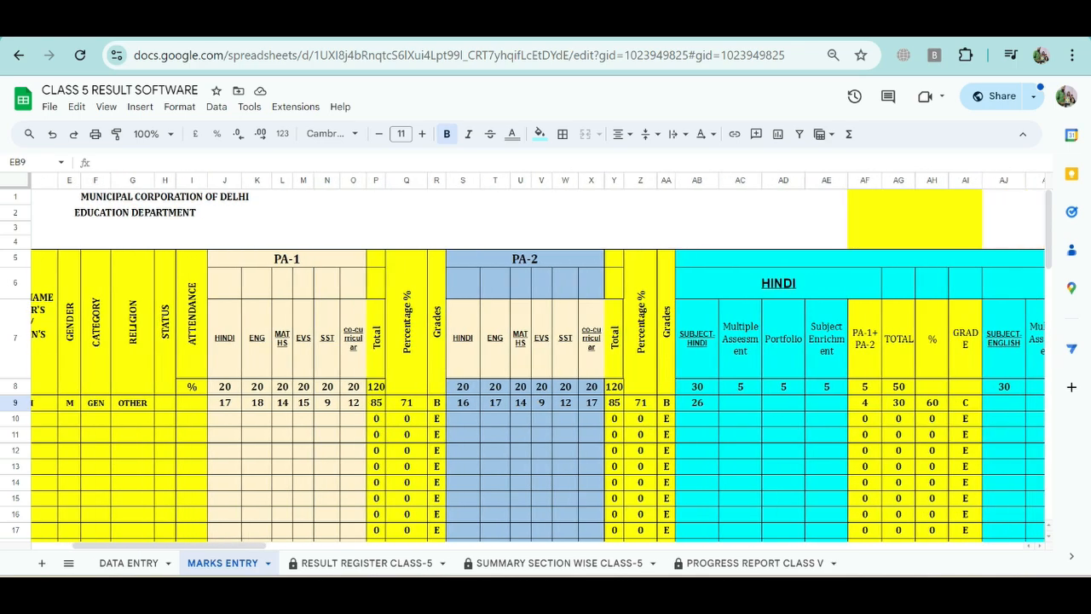
{"action": "scroll", "coordinate": [537, 367], "scroll_direction": "right", "scroll_amount": 10}
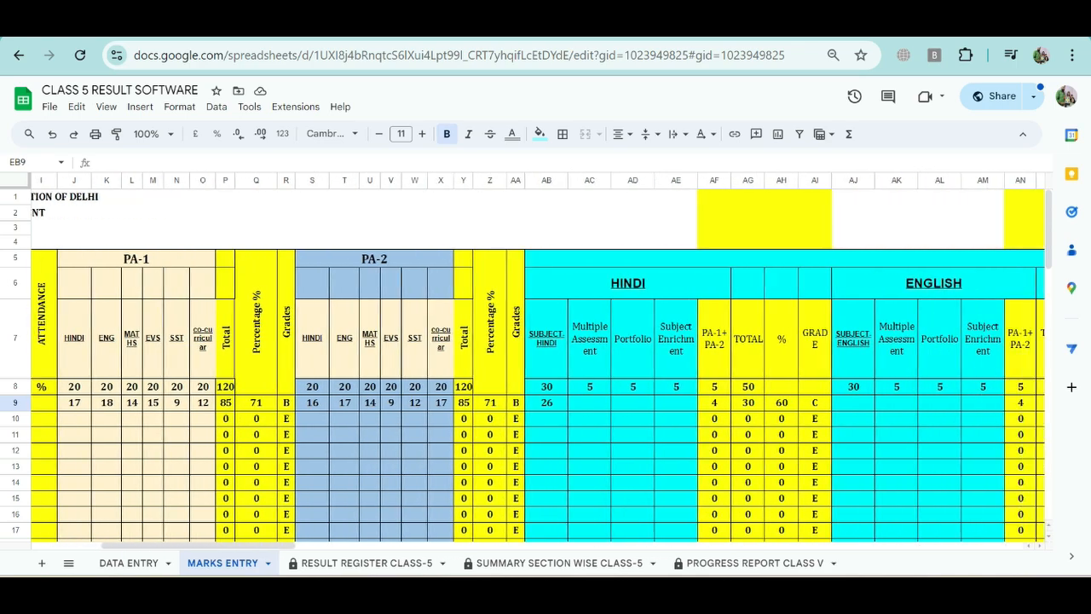
{"action": "scroll", "coordinate": [538, 361], "scroll_direction": "right", "scroll_amount": 10}
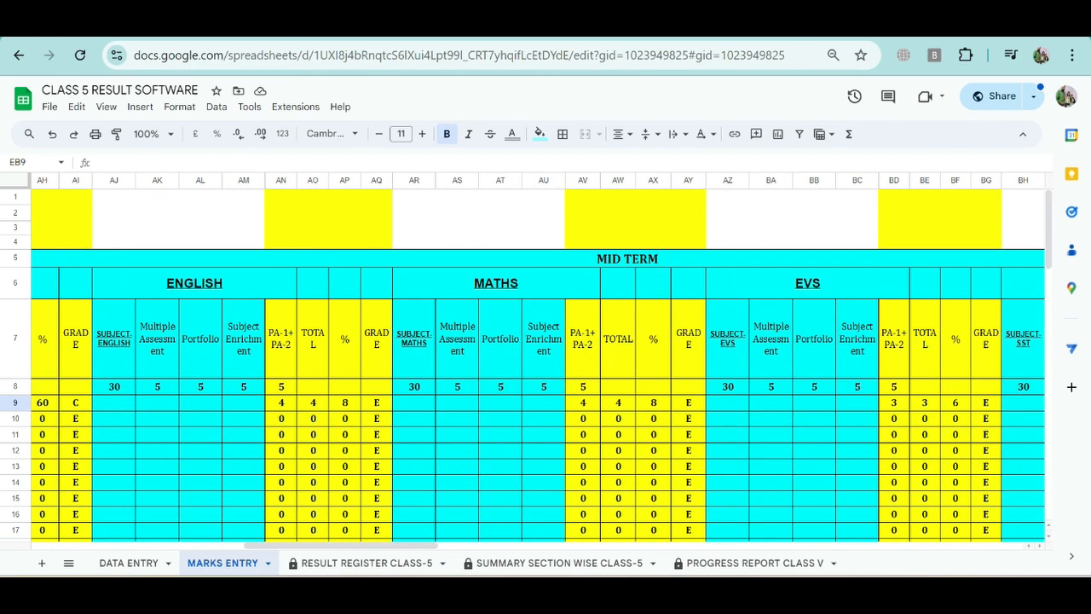
{"action": "scroll", "coordinate": [538, 360], "scroll_direction": "right", "scroll_amount": 10}
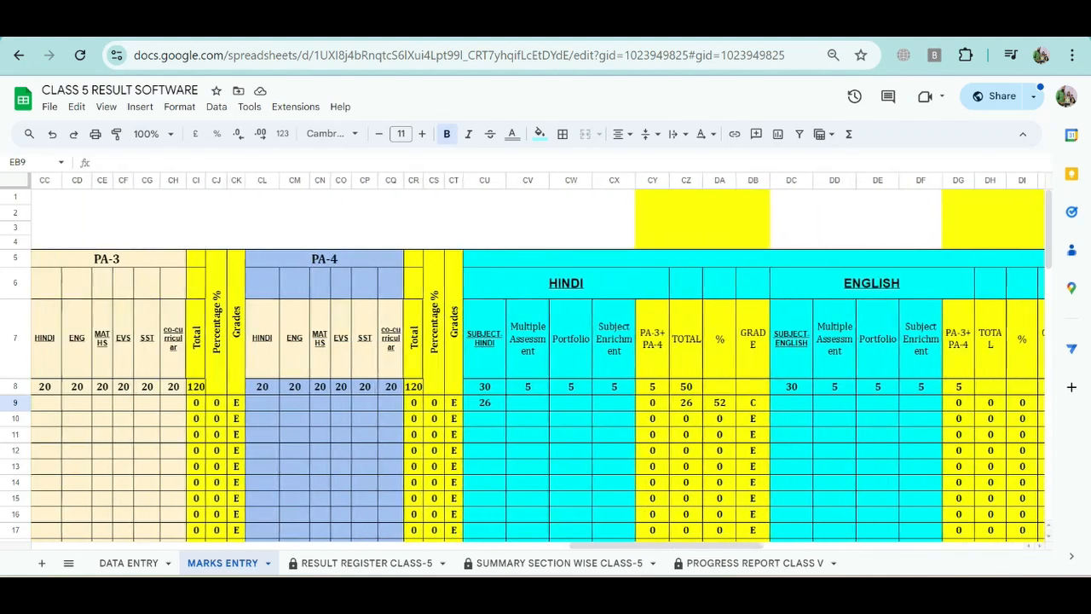
{"action": "scroll", "coordinate": [538, 361], "scroll_direction": "left", "scroll_amount": 20}
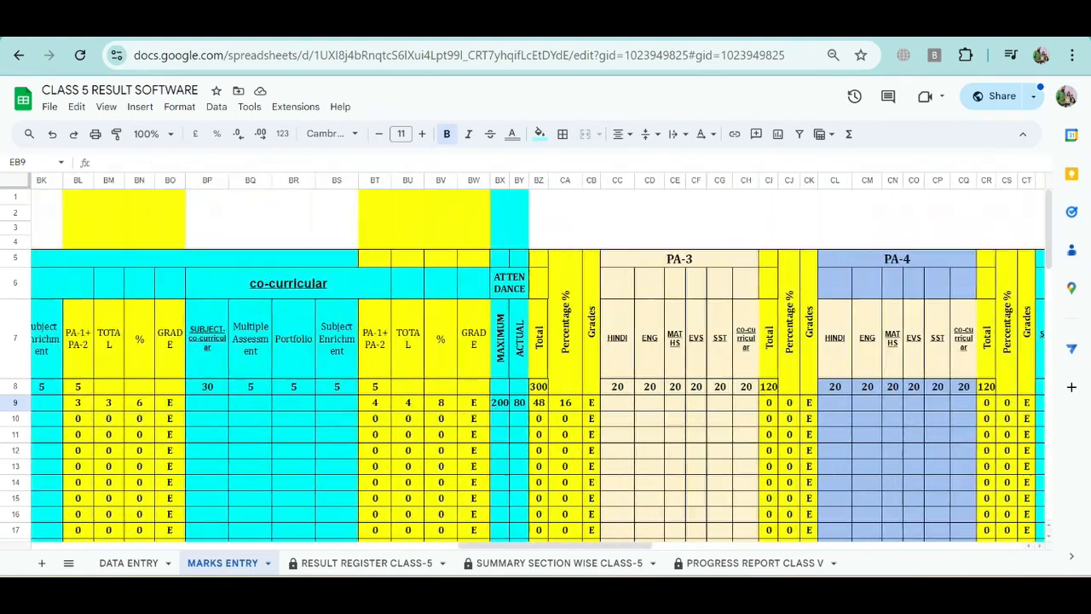
{"action": "scroll", "coordinate": [538, 361], "scroll_direction": "left", "scroll_amount": 5}
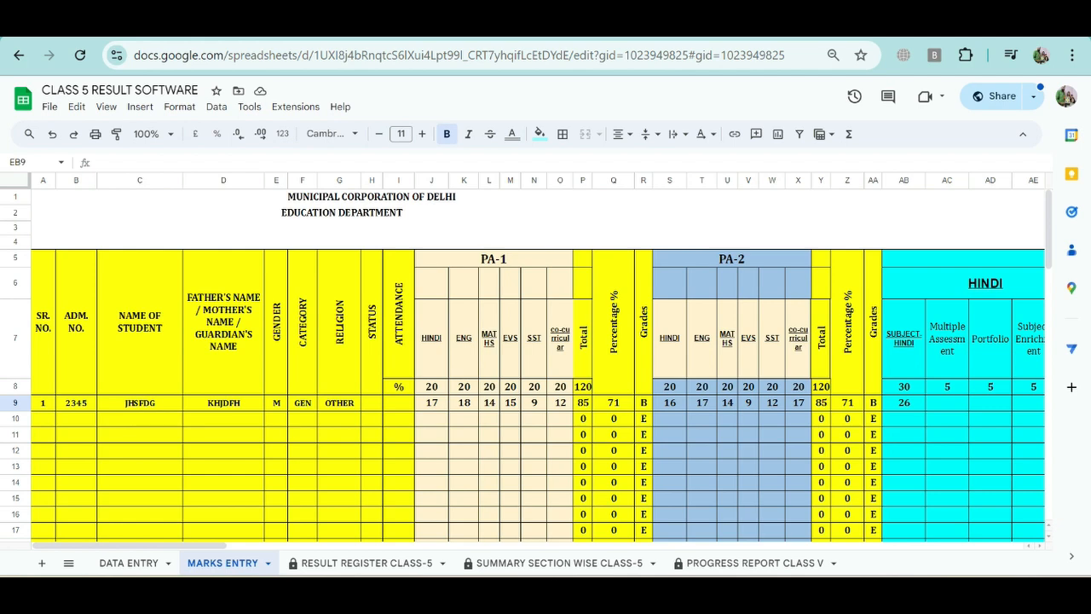
Step: Go through the PA-1 and PA-2 subject marks cells in row 10, from Hindi to SST
{"action": "left_click", "coordinate": [431, 418]}
{"action": "left_click", "coordinate": [464, 419]}
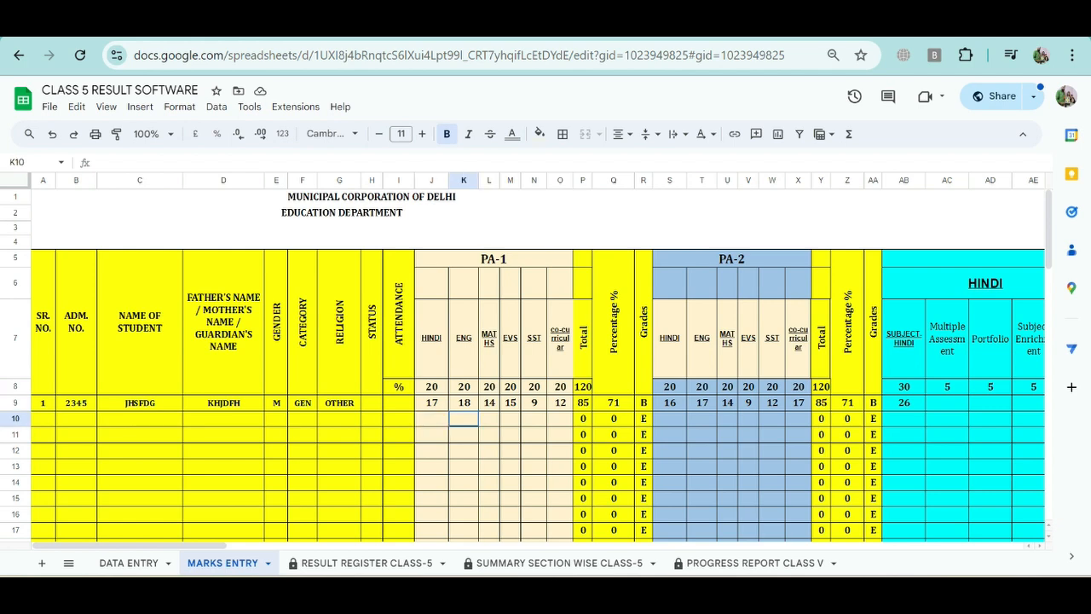
{"action": "left_click", "coordinate": [489, 418]}
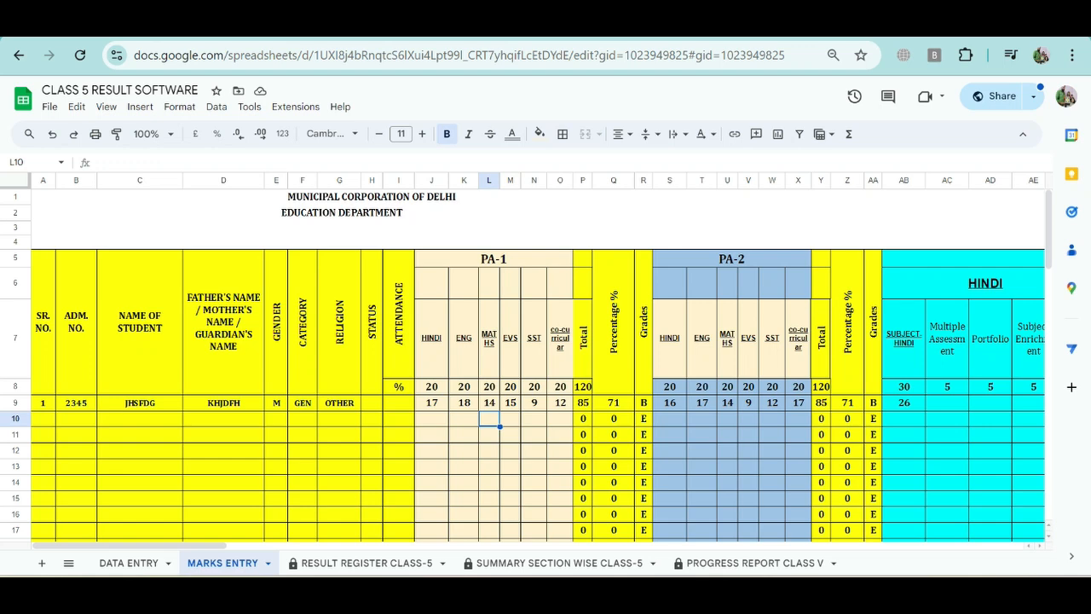
{"action": "left_click", "coordinate": [511, 419]}
{"action": "left_click", "coordinate": [535, 419]}
{"action": "scroll", "coordinate": [535, 418], "scroll_direction": "right", "scroll_amount": 2}
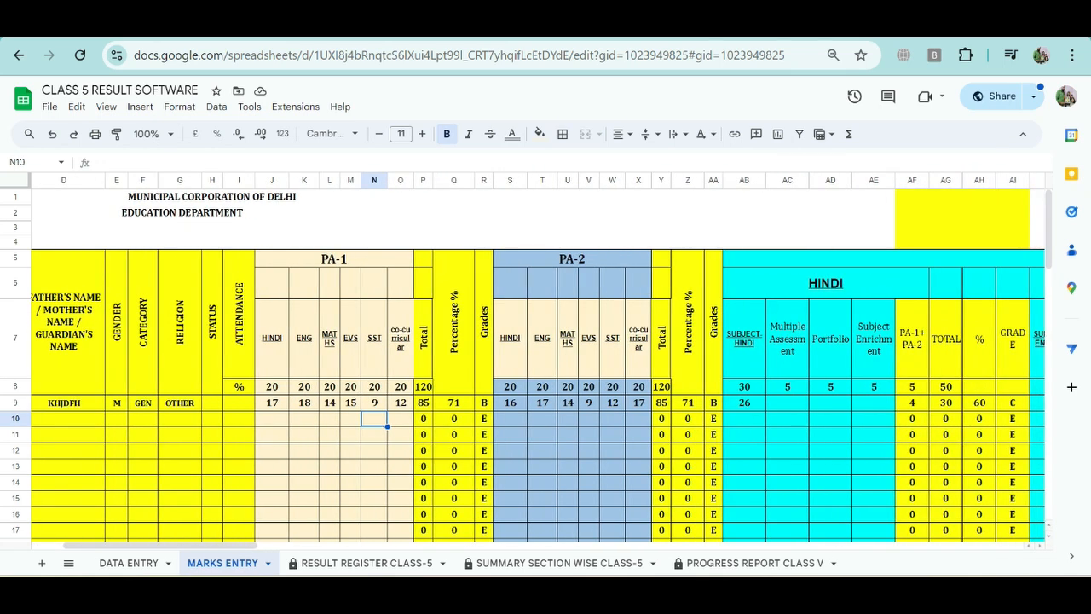
{"action": "left_click", "coordinate": [567, 419]}
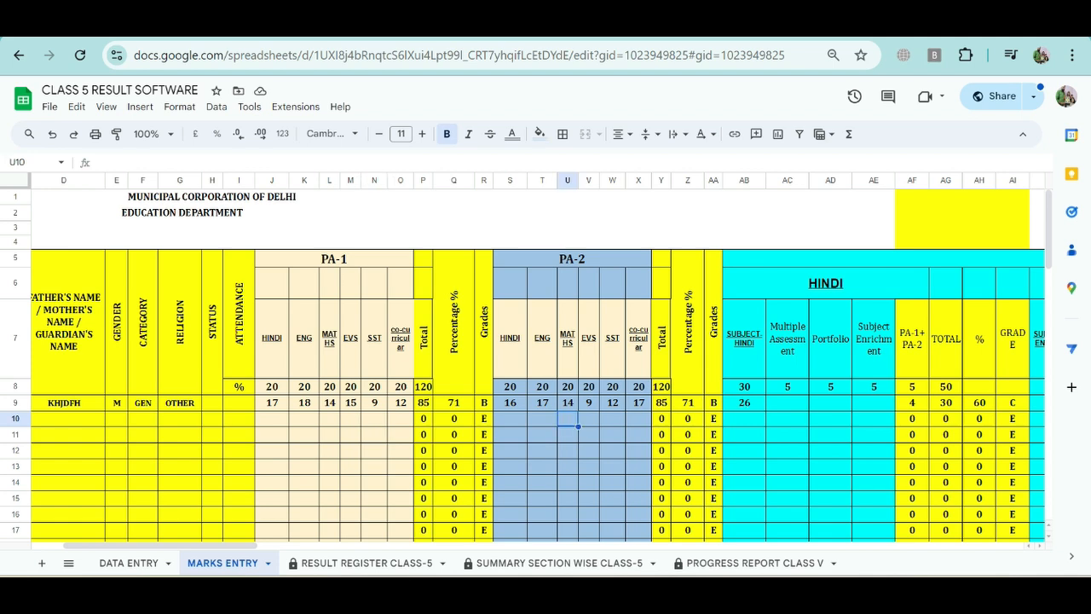
{"action": "left_click", "coordinate": [589, 419]}
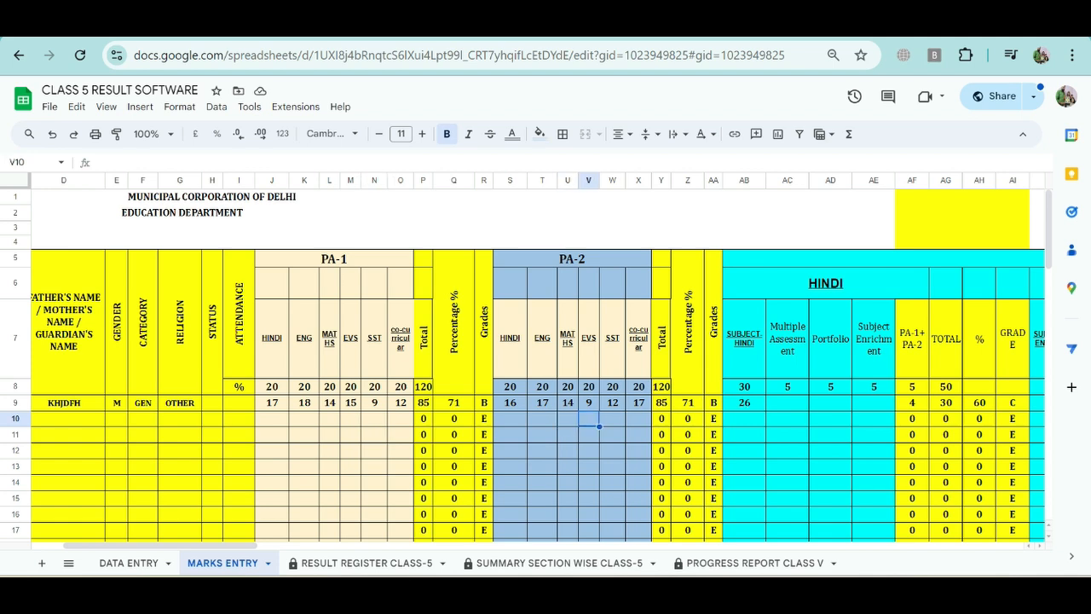
{"action": "left_click", "coordinate": [612, 419]}
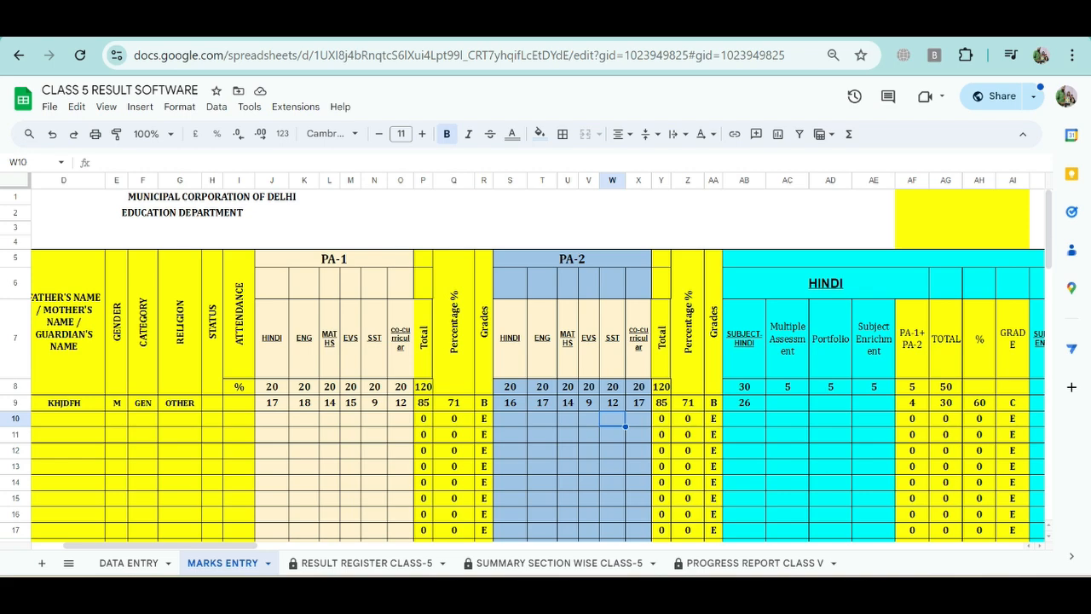
Step: Review the mid-term subject columns and check the first student's maximum and actual attendance cells in BX9 and BY9
{"action": "scroll", "coordinate": [537, 358], "scroll_direction": "right", "scroll_amount": 5}
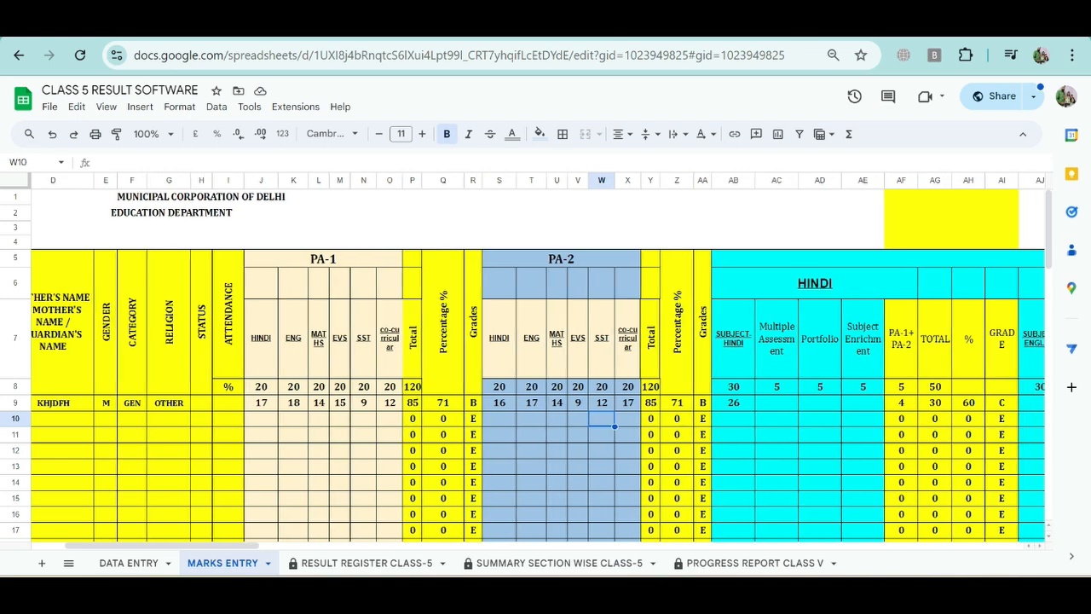
{"action": "scroll", "coordinate": [537, 358], "scroll_direction": "right", "scroll_amount": 8}
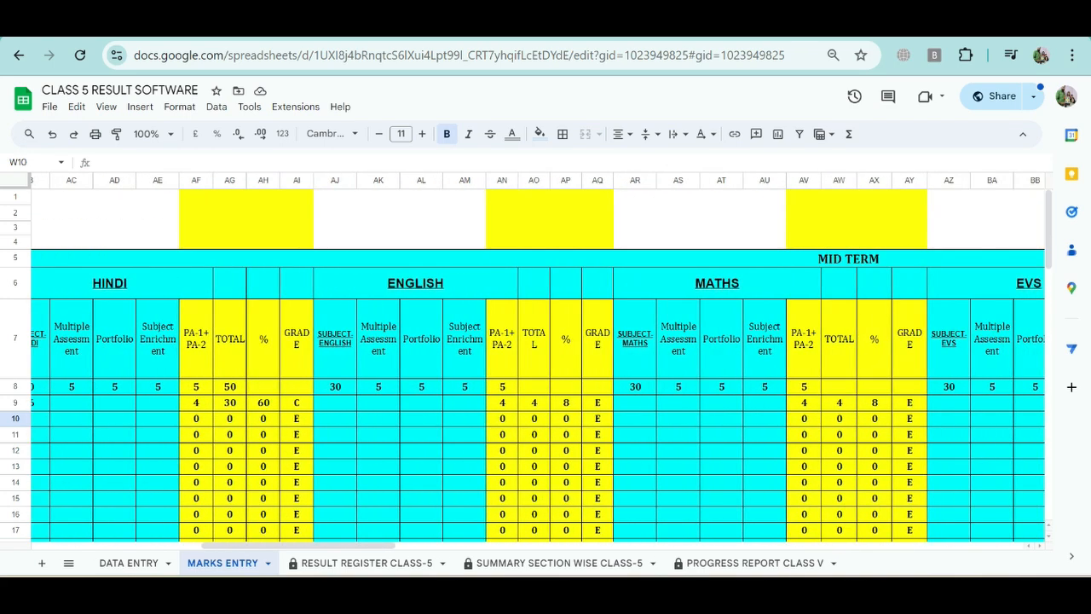
{"action": "scroll", "coordinate": [537, 358], "scroll_direction": "right", "scroll_amount": 6}
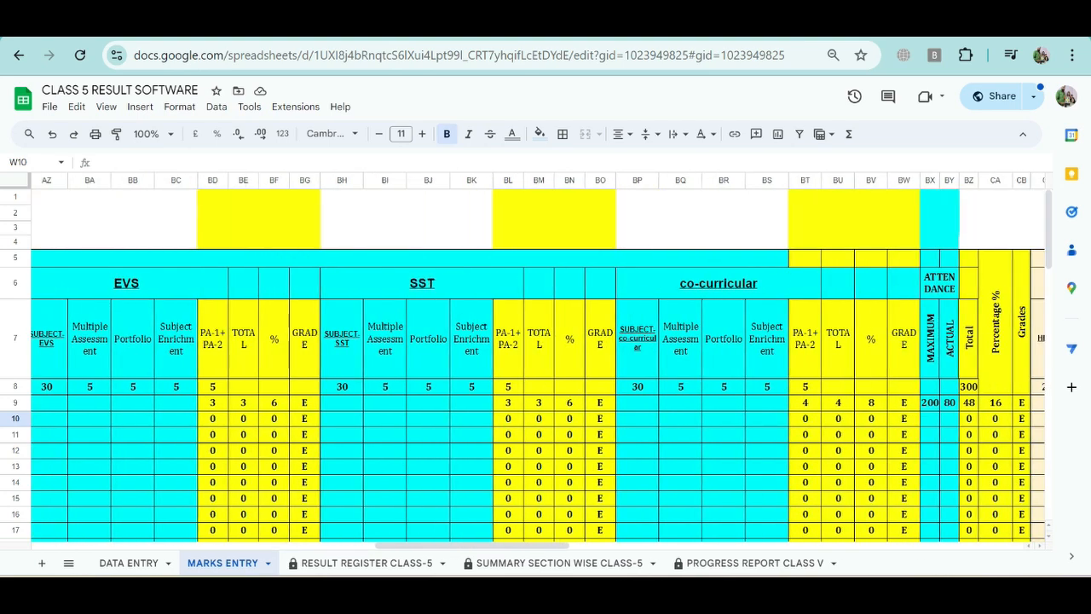
{"action": "scroll", "coordinate": [537, 358], "scroll_direction": "right", "scroll_amount": 4}
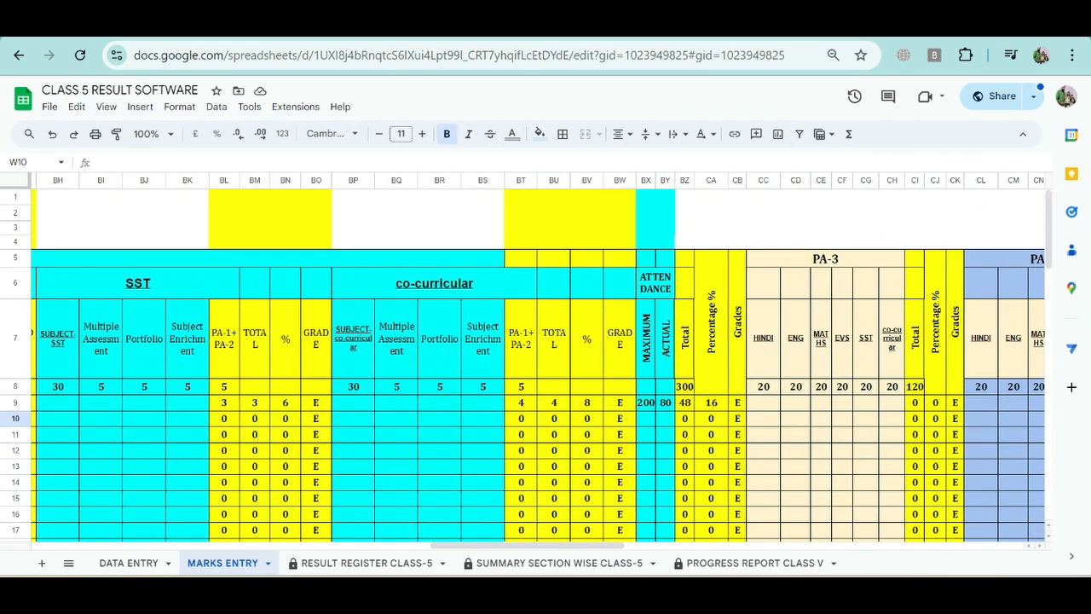
{"action": "left_click", "coordinate": [646, 403]}
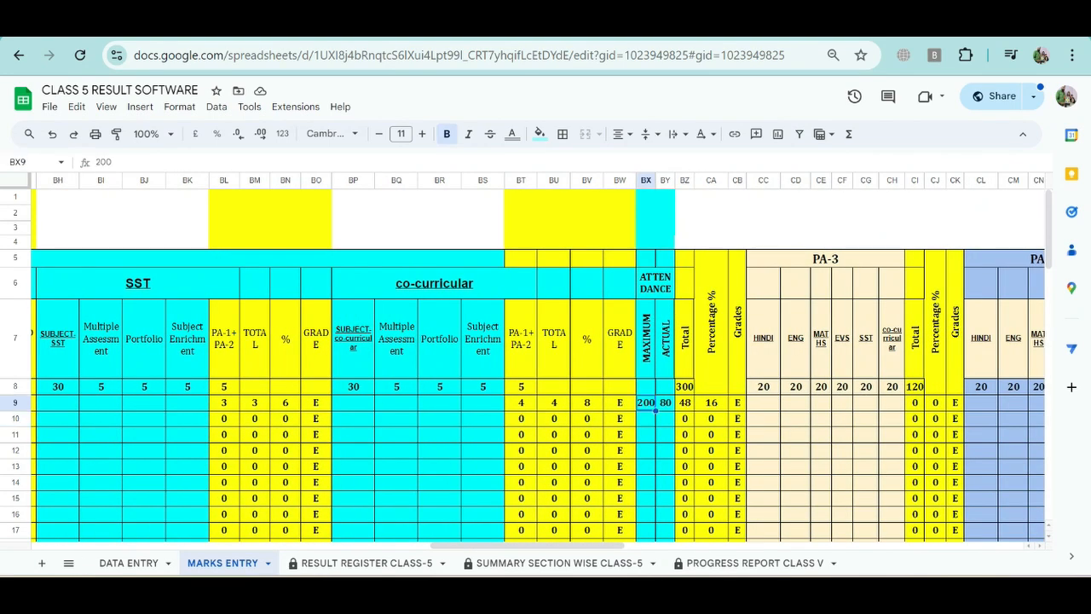
{"action": "left_click", "coordinate": [666, 403]}
{"action": "left_click", "coordinate": [647, 403]}
{"action": "left_click", "coordinate": [666, 403]}
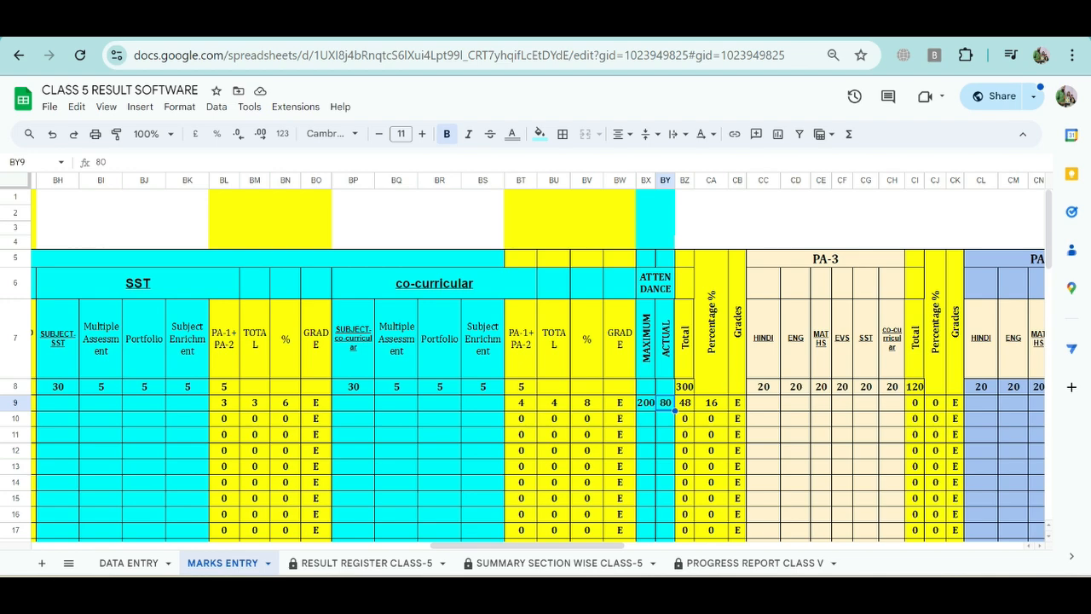
{"action": "scroll", "coordinate": [538, 365], "scroll_direction": "right", "scroll_amount": 3}
{"action": "scroll", "coordinate": [538, 365], "scroll_direction": "left", "scroll_amount": 2}
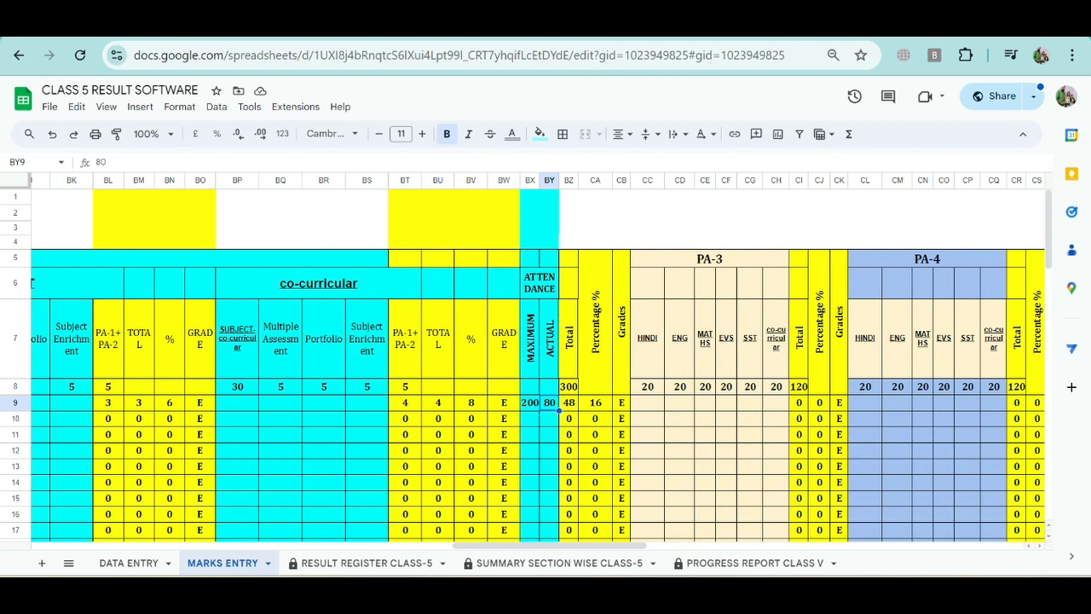
Step: View the RESULT REGISTER CLASS-5 sheet and check the Hindi final FLN level options for the first student
{"action": "left_click", "coordinate": [362, 562]}
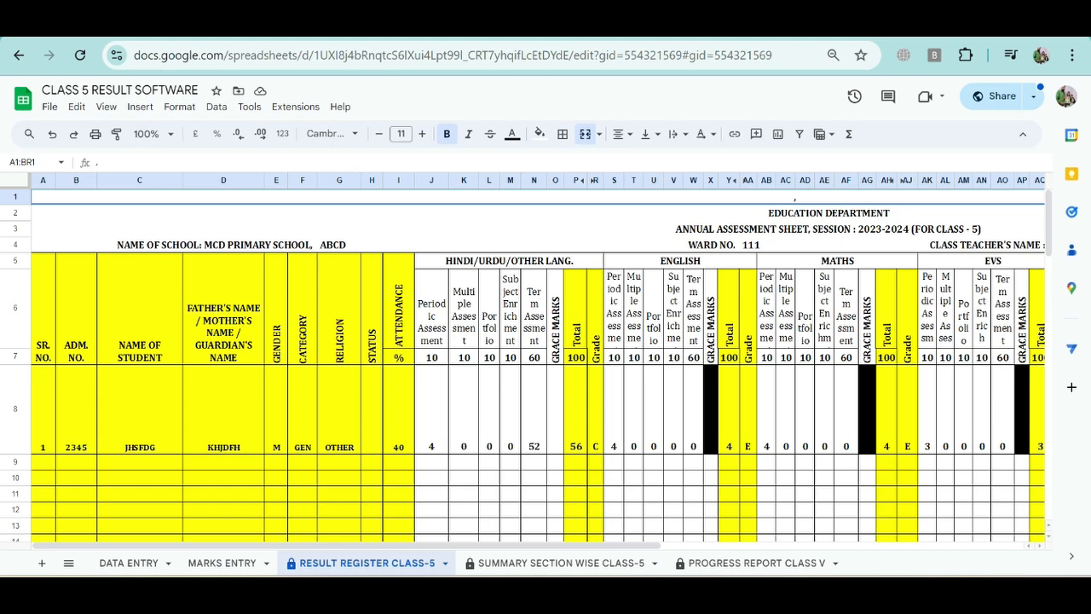
{"action": "scroll", "coordinate": [538, 359], "scroll_direction": "right", "scroll_amount": 5}
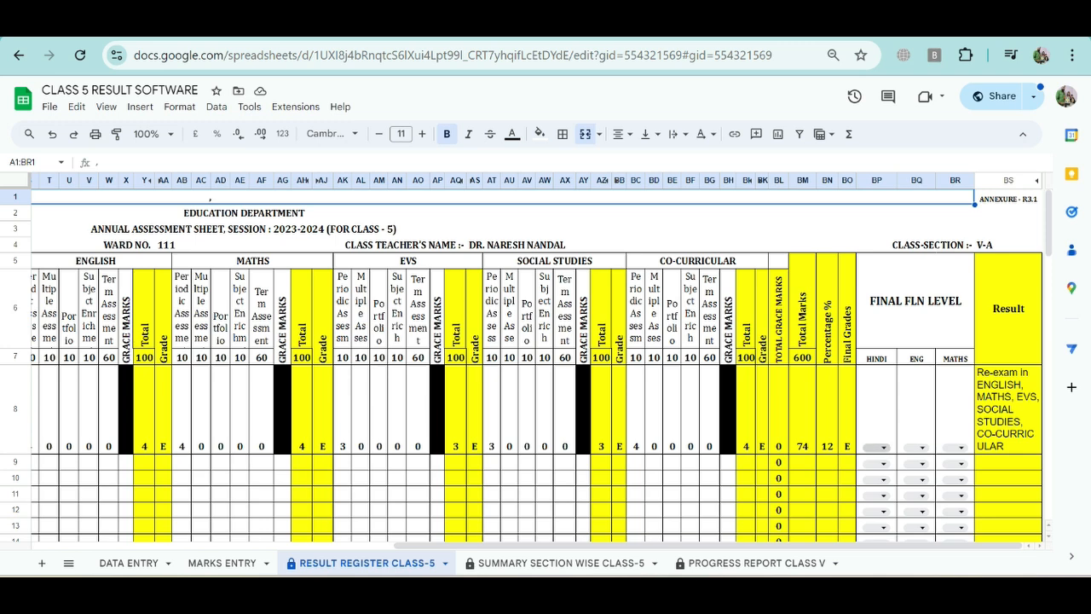
{"action": "left_click", "coordinate": [877, 370]}
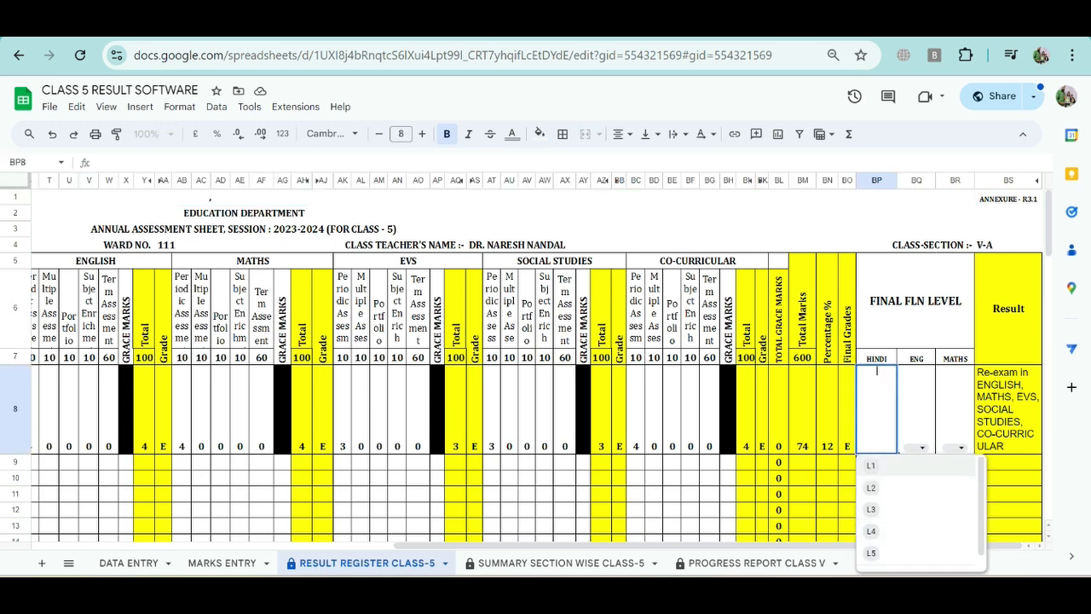
{"action": "left_click", "coordinate": [672, 478]}
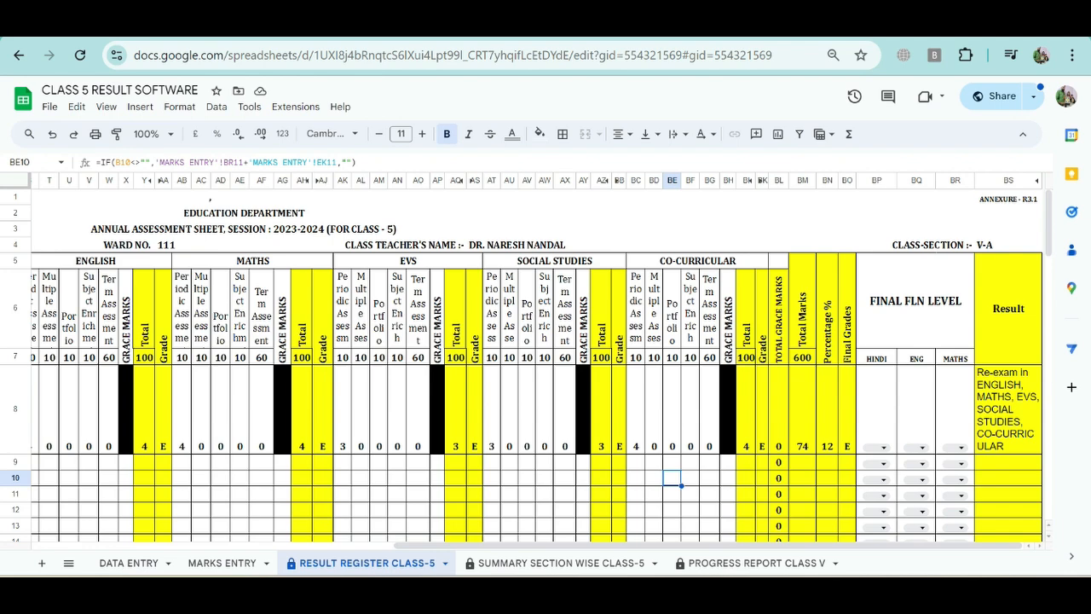
Step: Read through the SUMMARY SECTION WISE CLASS-5 sheet to its end and open the PROGRESS REPORT CLASS V sheet
{"action": "left_click", "coordinate": [561, 562]}
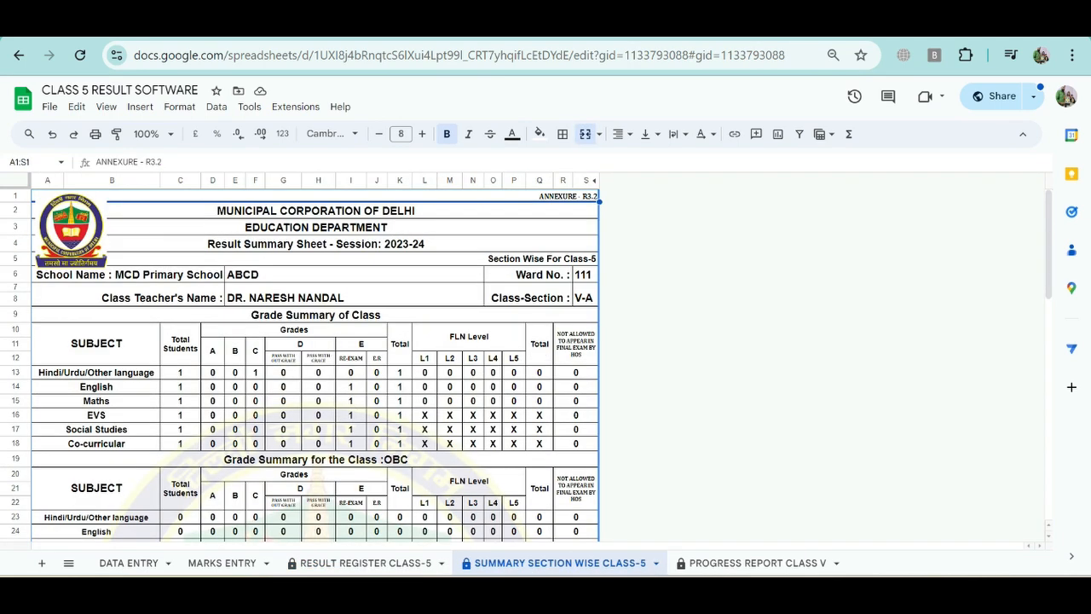
{"action": "scroll", "coordinate": [315, 365], "scroll_direction": "down", "scroll_amount": 10}
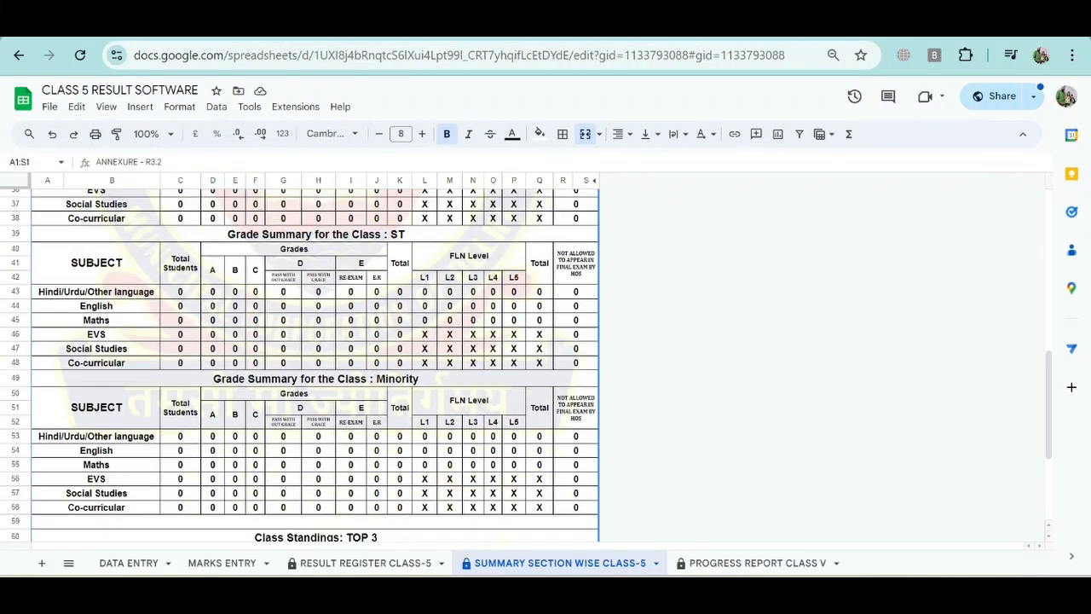
{"action": "scroll", "coordinate": [315, 365], "scroll_direction": "down", "scroll_amount": 5}
{"action": "left_click", "coordinate": [755, 562]}
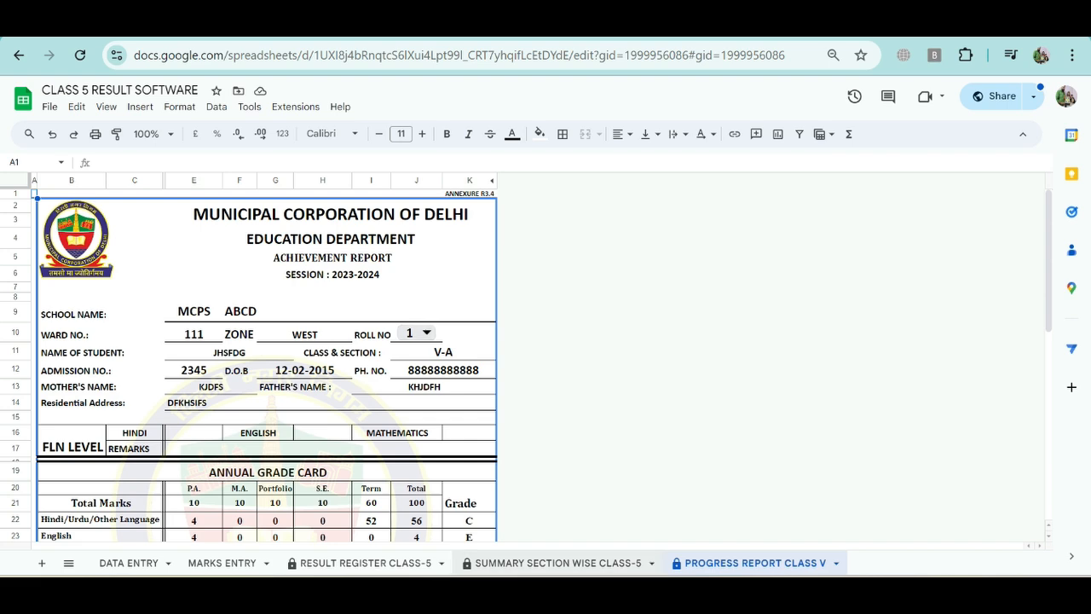
Step: Go back through the summary, result register and marks entry sheets to the DATA ENTRY sheet
{"action": "left_click", "coordinate": [559, 562]}
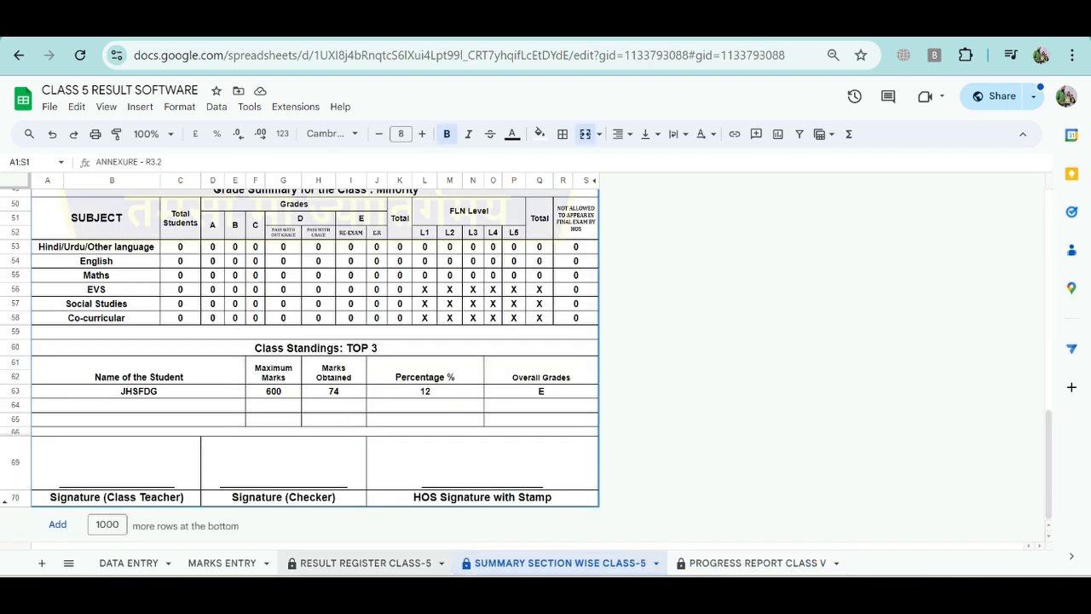
{"action": "left_click", "coordinate": [359, 563]}
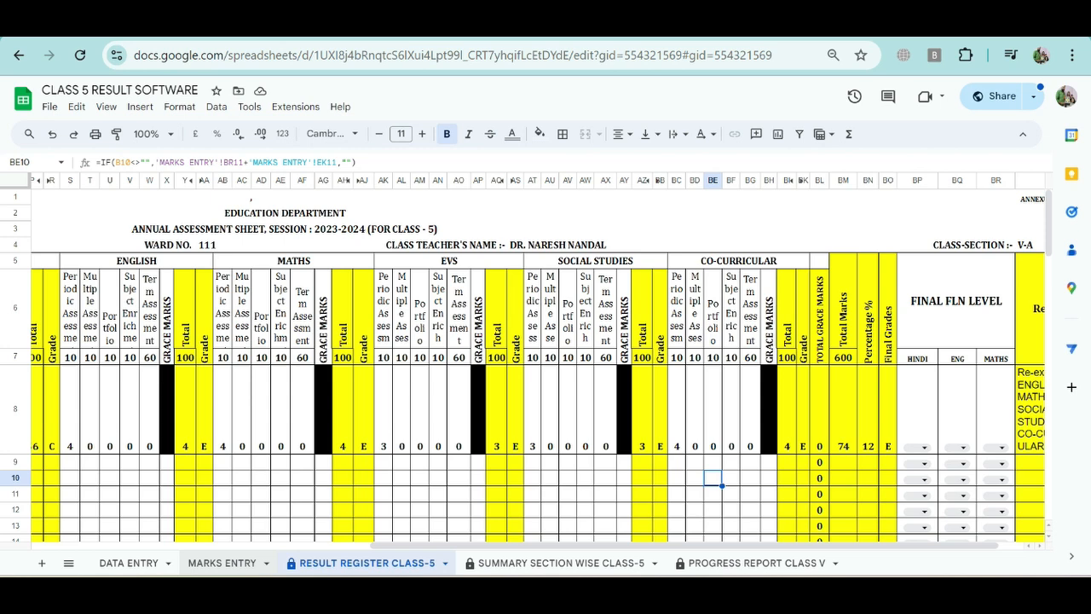
{"action": "left_click", "coordinate": [223, 562]}
{"action": "left_click", "coordinate": [129, 562]}
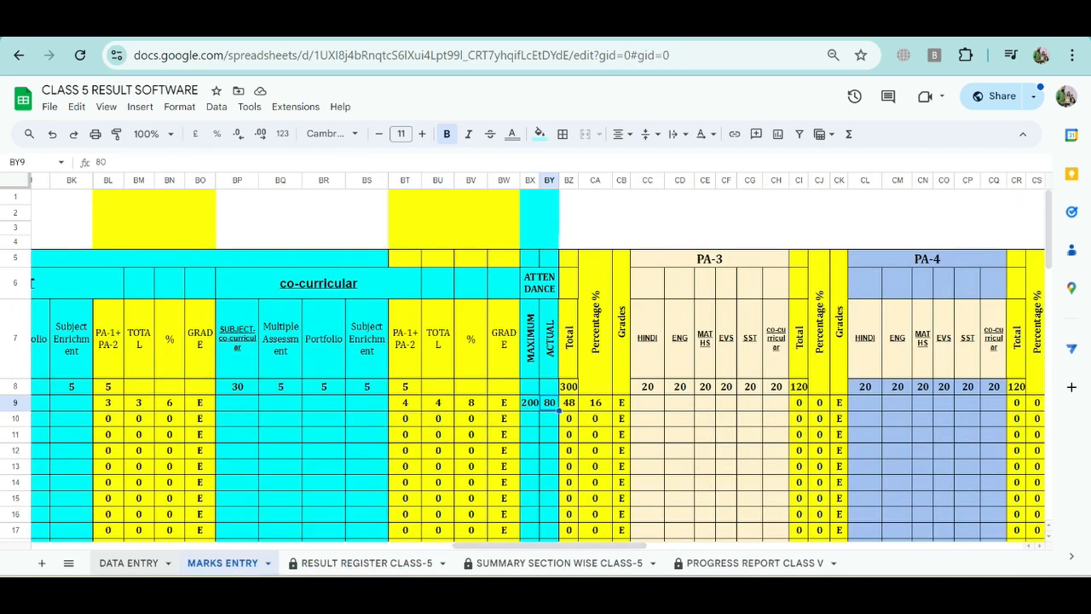
{"action": "scroll", "coordinate": [537, 365], "scroll_direction": "left", "scroll_amount": 2}
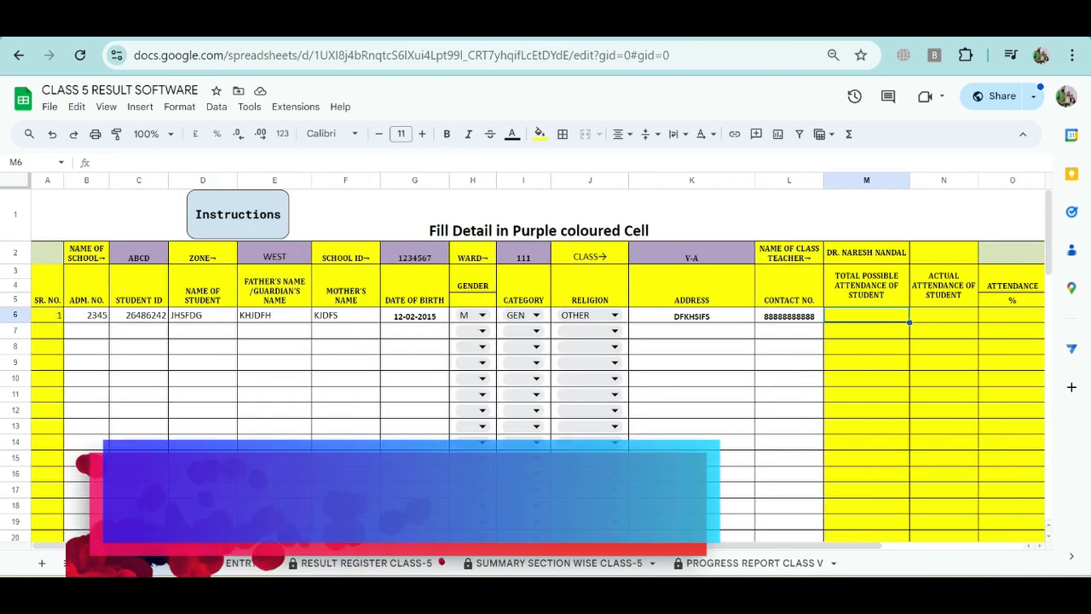
Step: View the file's copy and download options, and close them without making a copy or downloading
{"action": "left_click", "coordinate": [49, 107]}
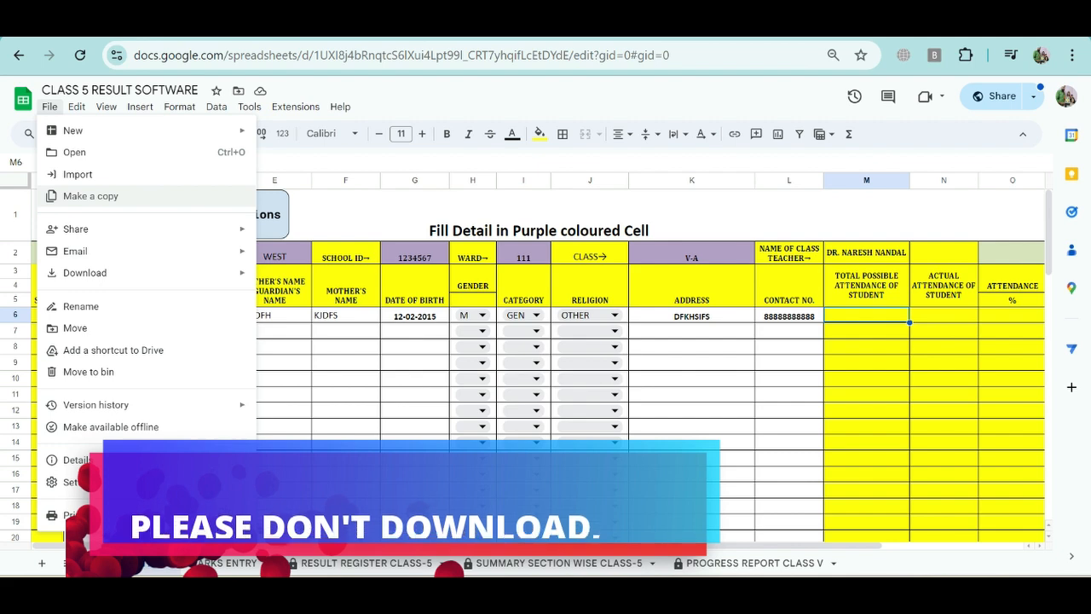
{"action": "mouse_move", "coordinate": [85, 273]}
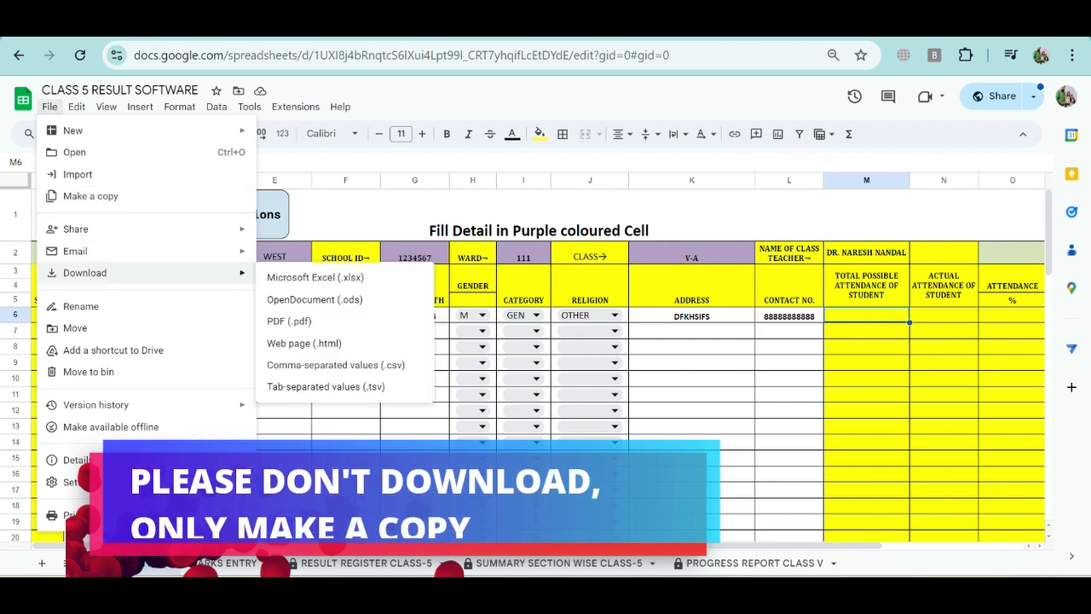
{"action": "left_click", "coordinate": [346, 426]}
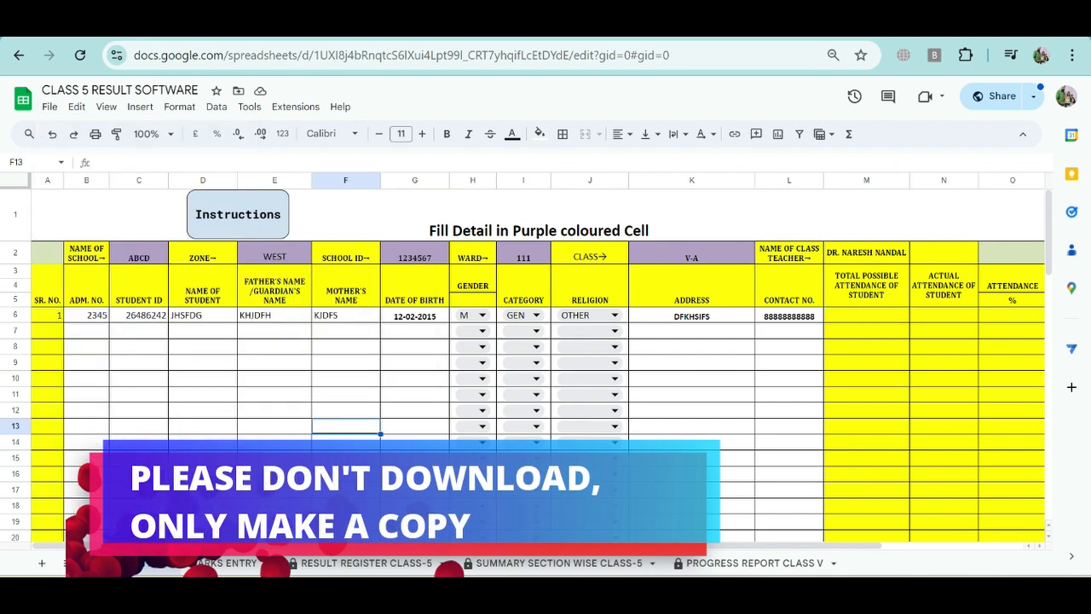
Step: Look across row 12 of the DATA ENTRY sheet, from the father's/guardian's name column through the contact number and attendance columns
{"action": "left_click", "coordinate": [275, 410]}
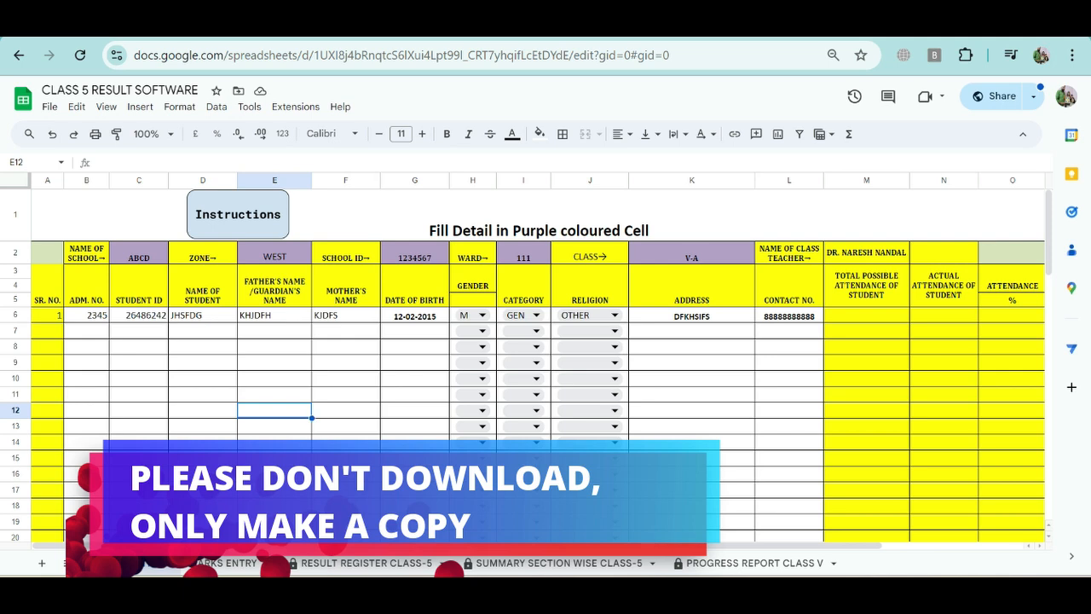
{"action": "left_click", "coordinate": [346, 410]}
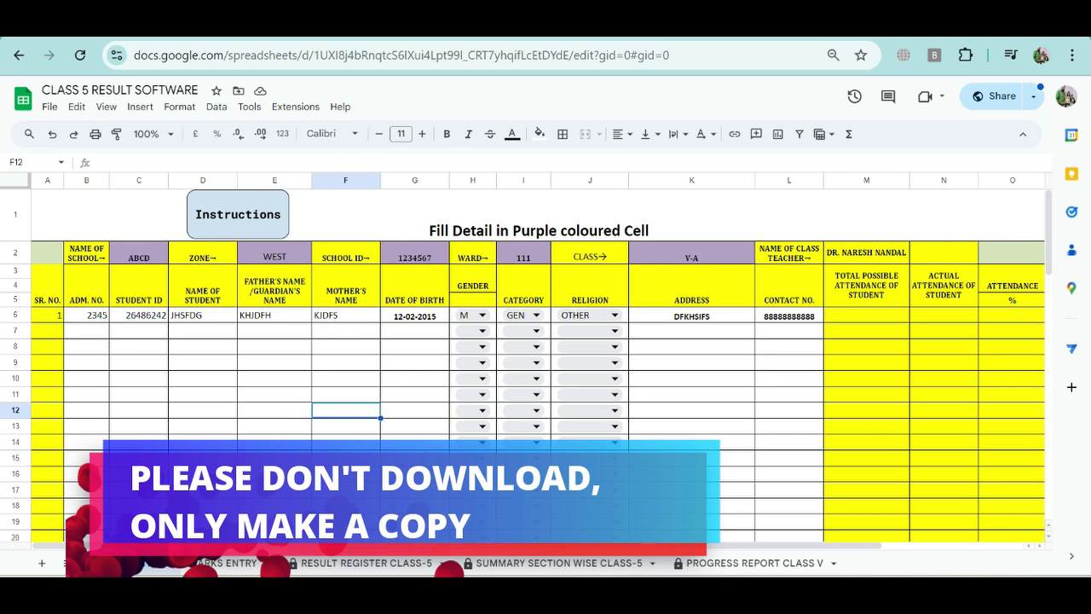
{"action": "left_click", "coordinate": [415, 410]}
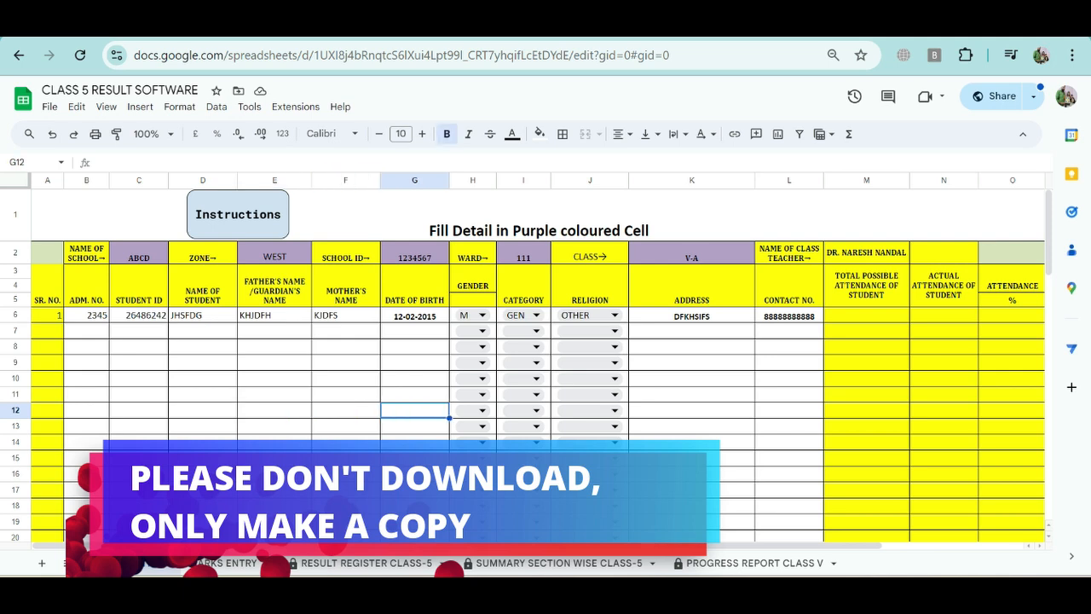
{"action": "left_click", "coordinate": [691, 410]}
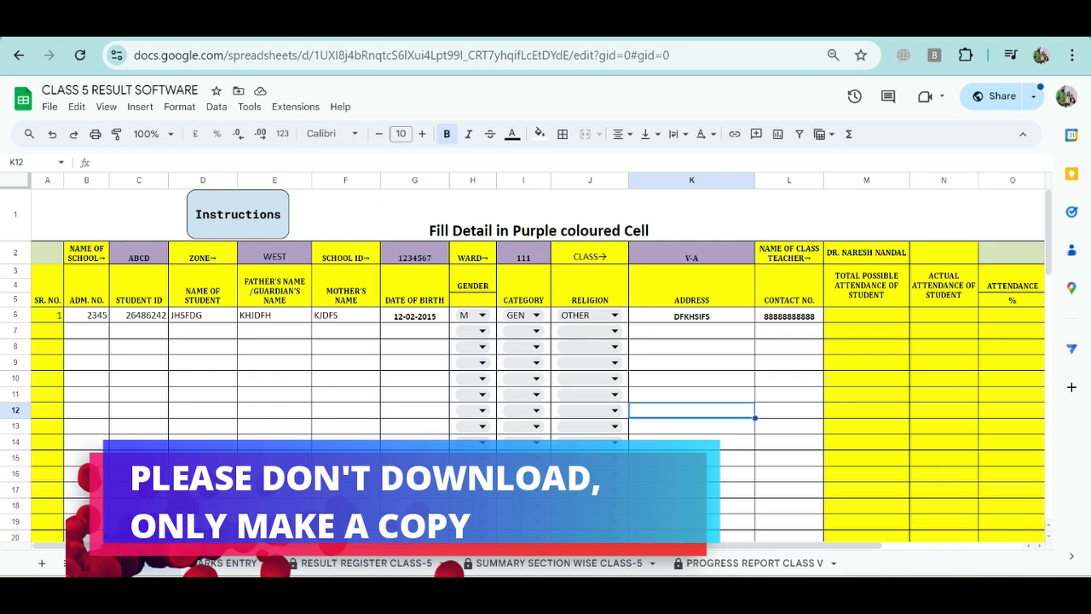
{"action": "left_click", "coordinate": [790, 410]}
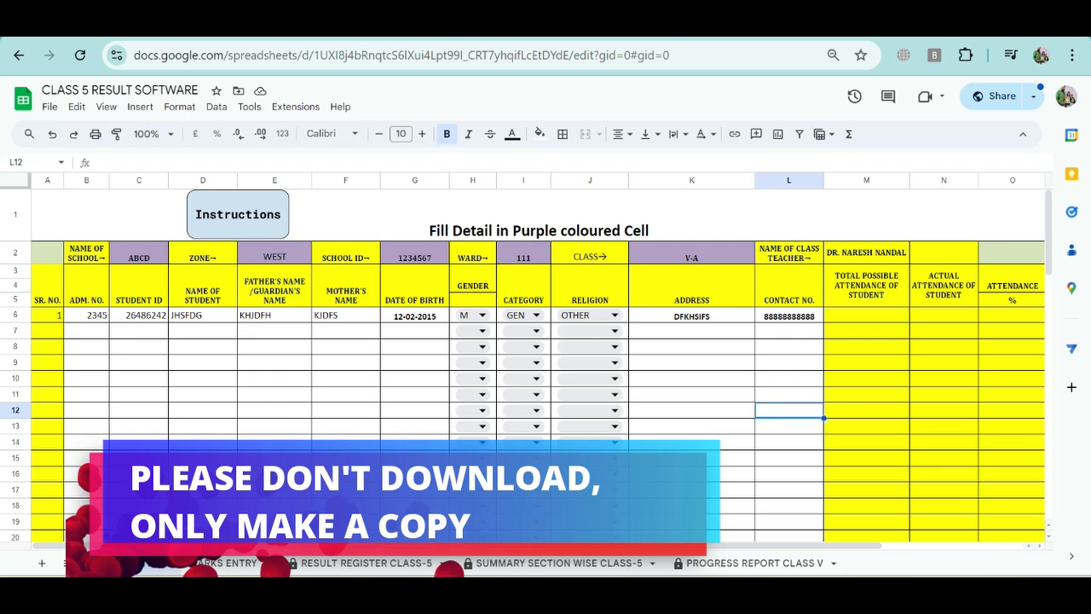
{"action": "scroll", "coordinate": [537, 358], "scroll_direction": "right", "scroll_amount": 3}
{"action": "left_click", "coordinate": [698, 410]}
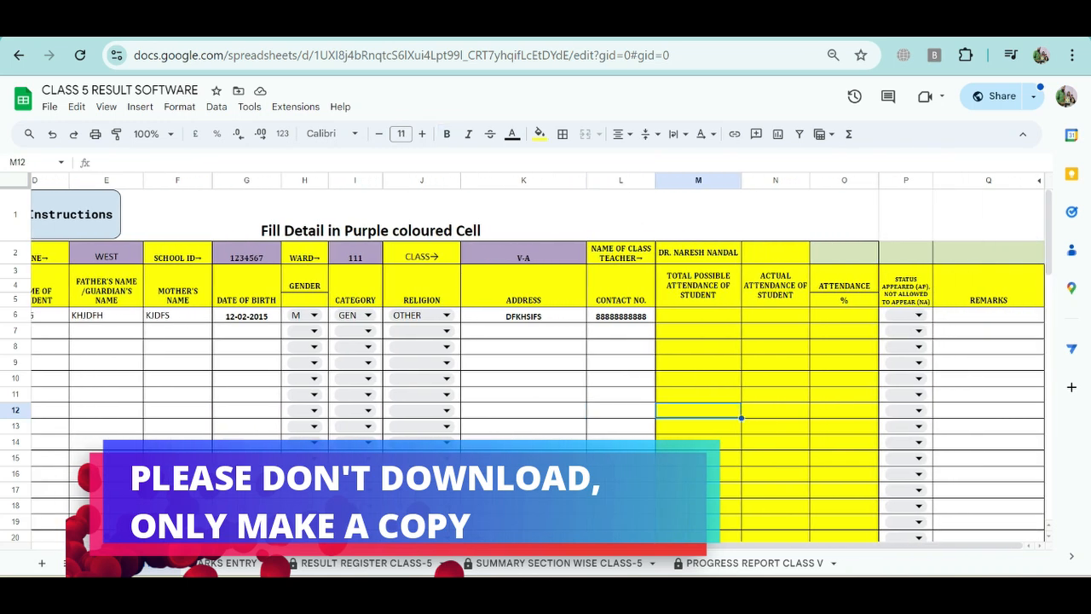
{"action": "left_click", "coordinate": [775, 410]}
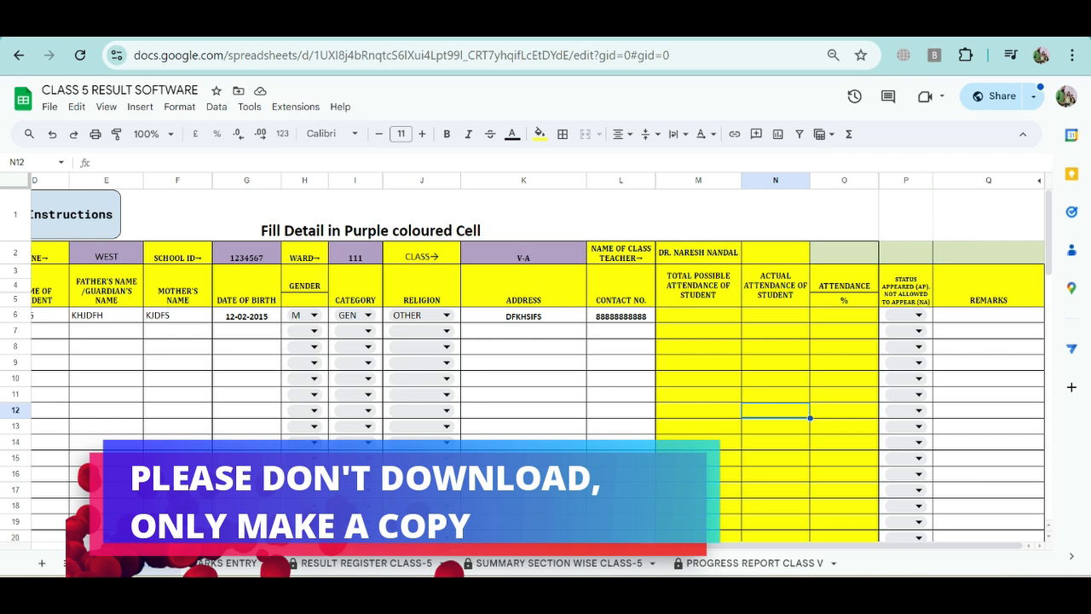
{"action": "left_click", "coordinate": [620, 410]}
{"action": "scroll", "coordinate": [620, 410], "scroll_direction": "left", "scroll_amount": 3}
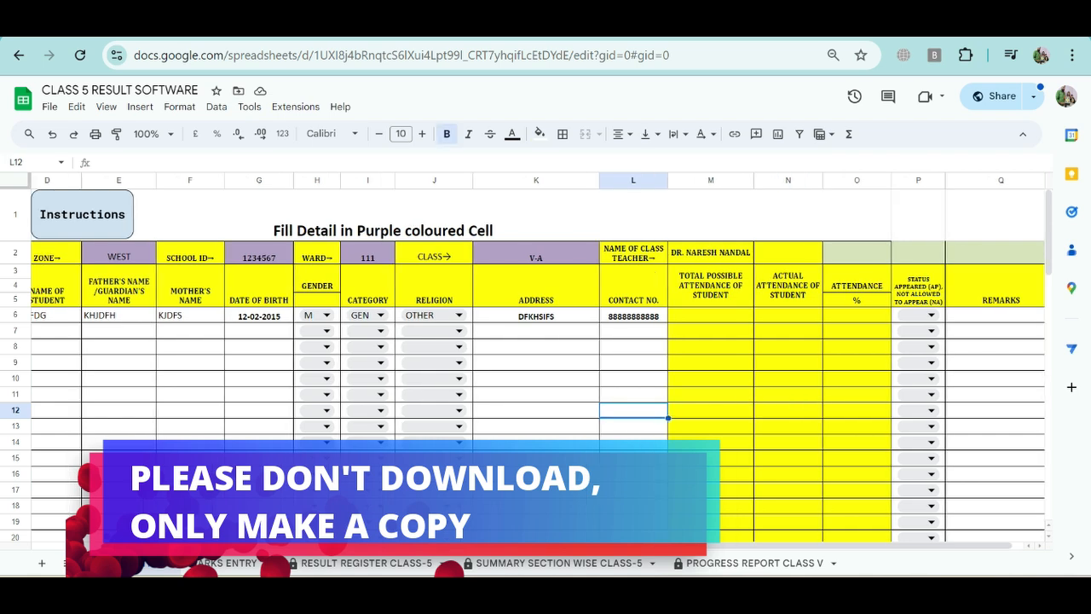